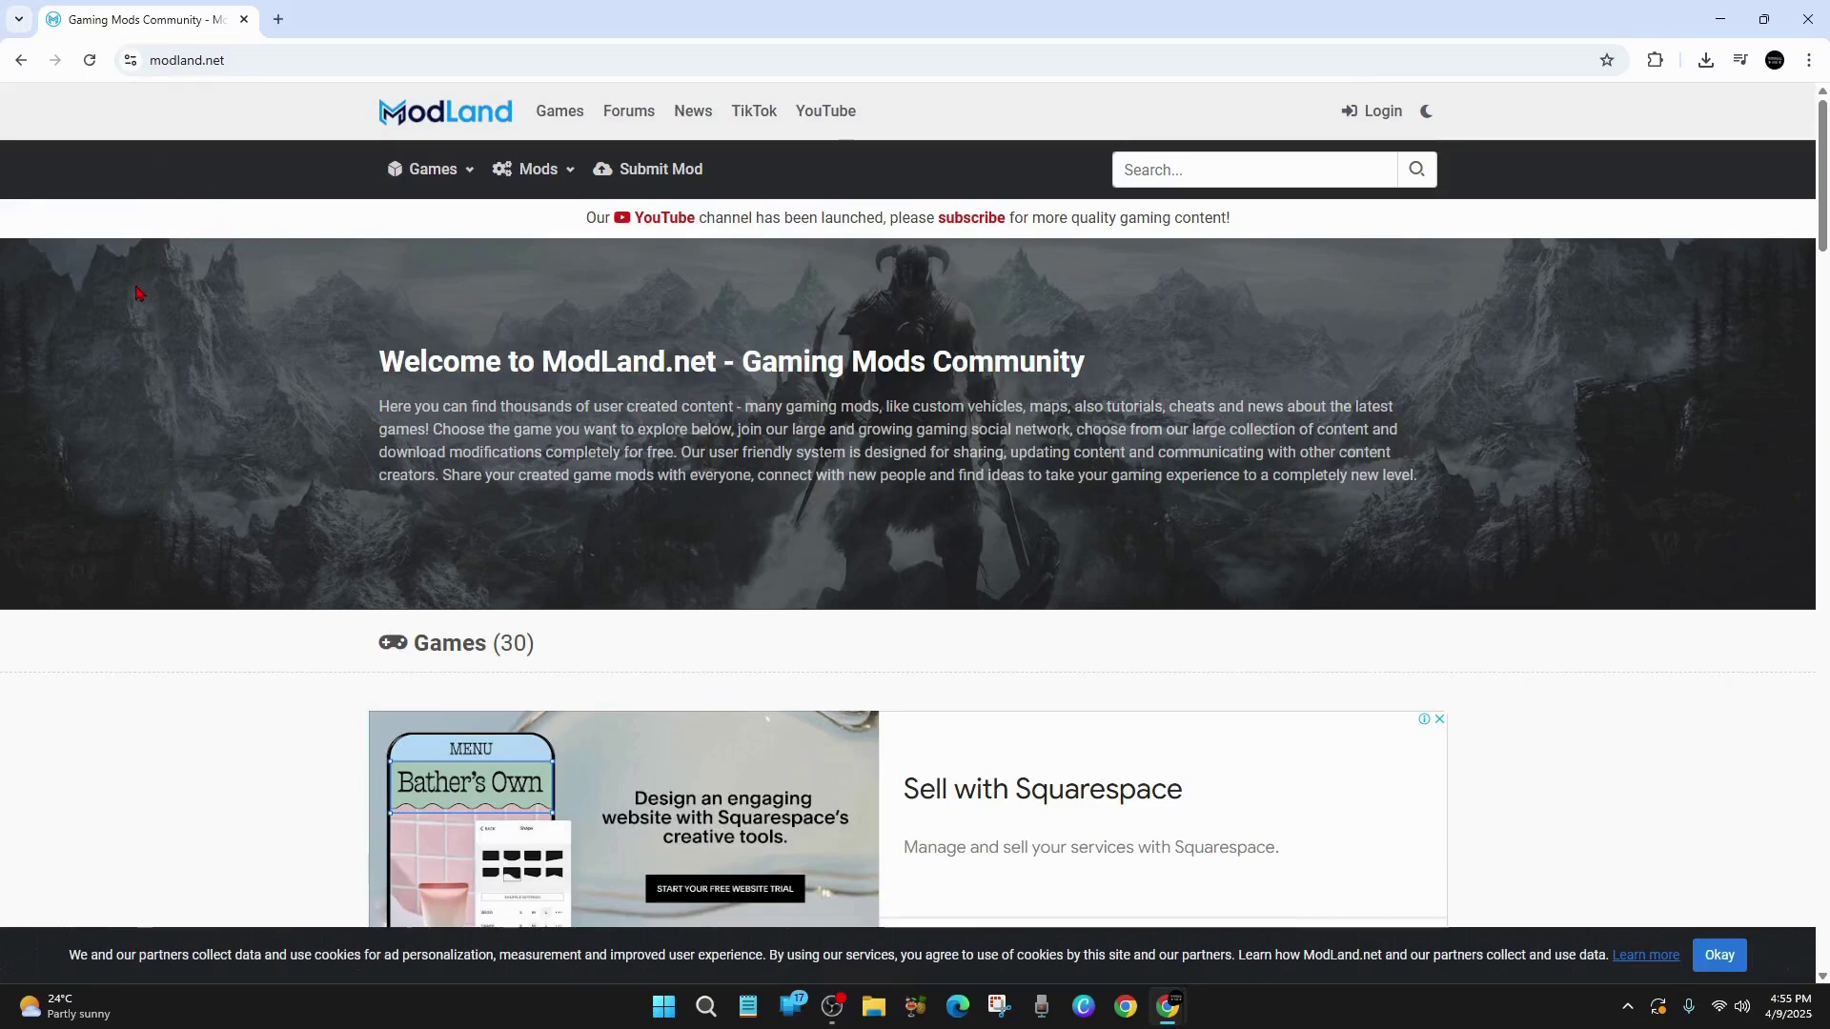
# Go to Games, choose BeamNG.drive, and close the full-page ad to load its Maps mods listing.
pyautogui.click(553, 113)
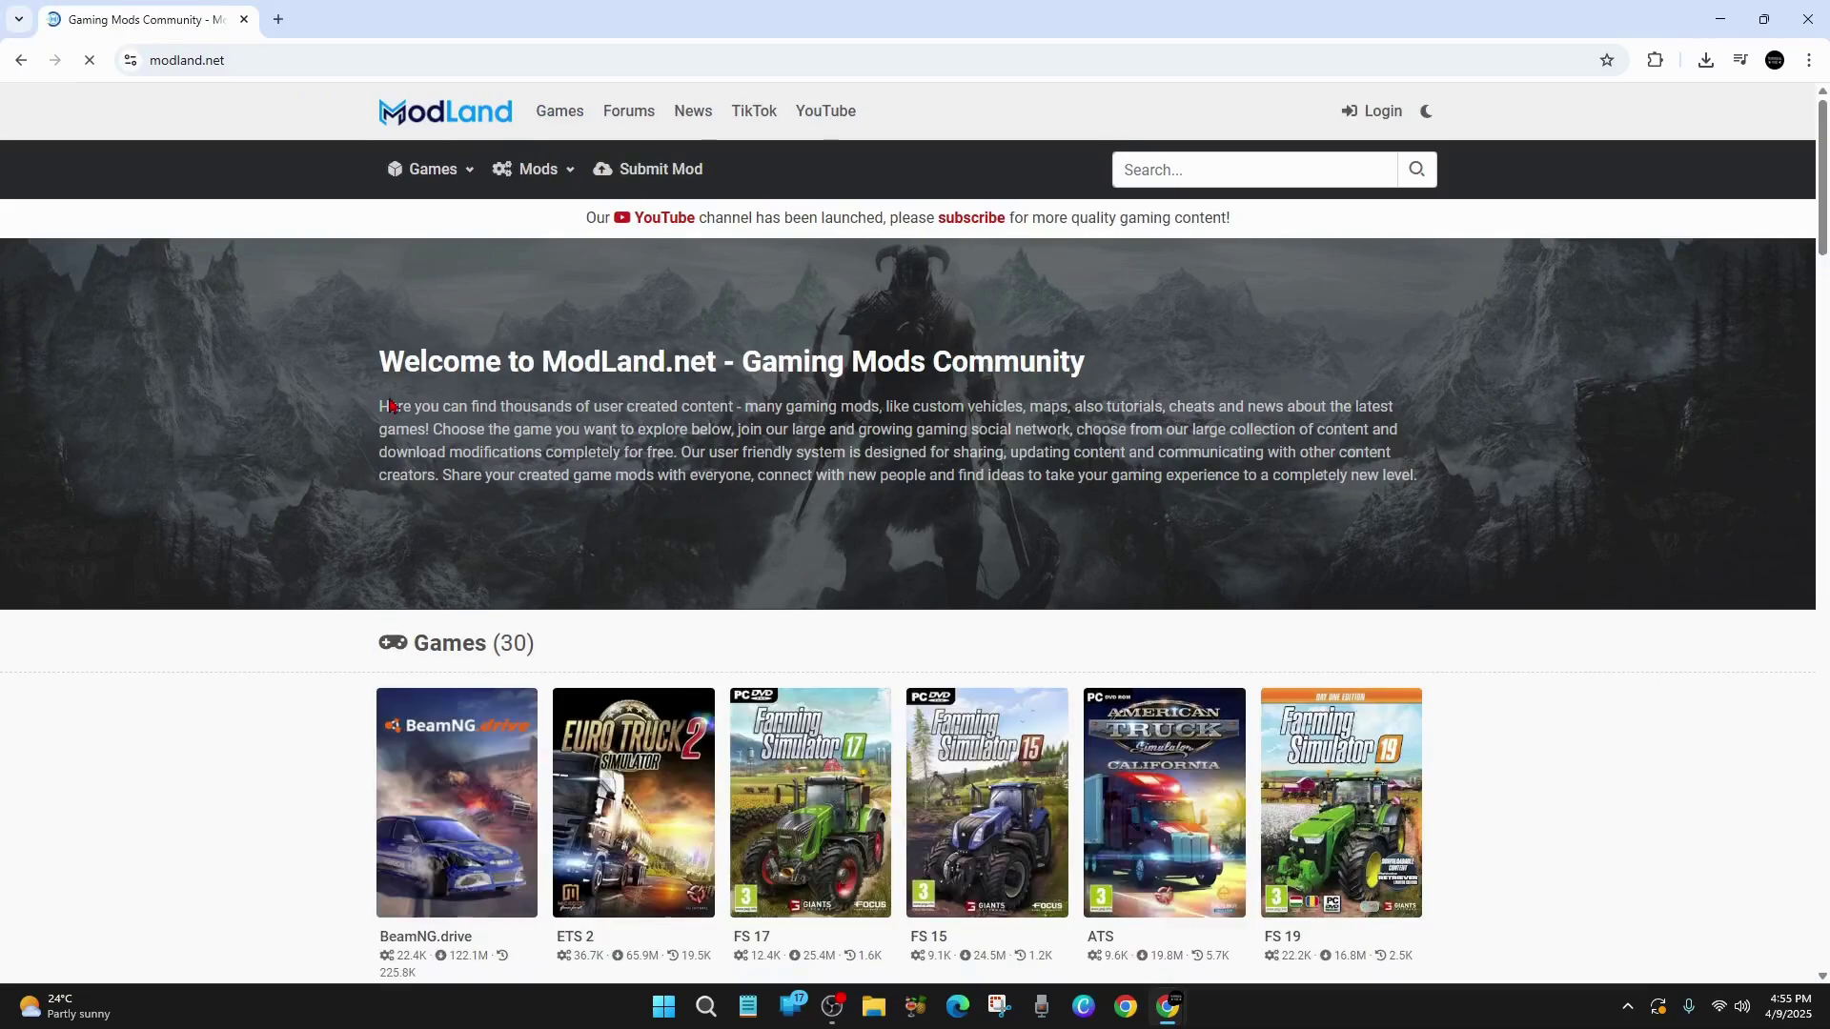
pyautogui.scroll(-1, 492, 686)
pyautogui.scroll(-1, 492, 687)
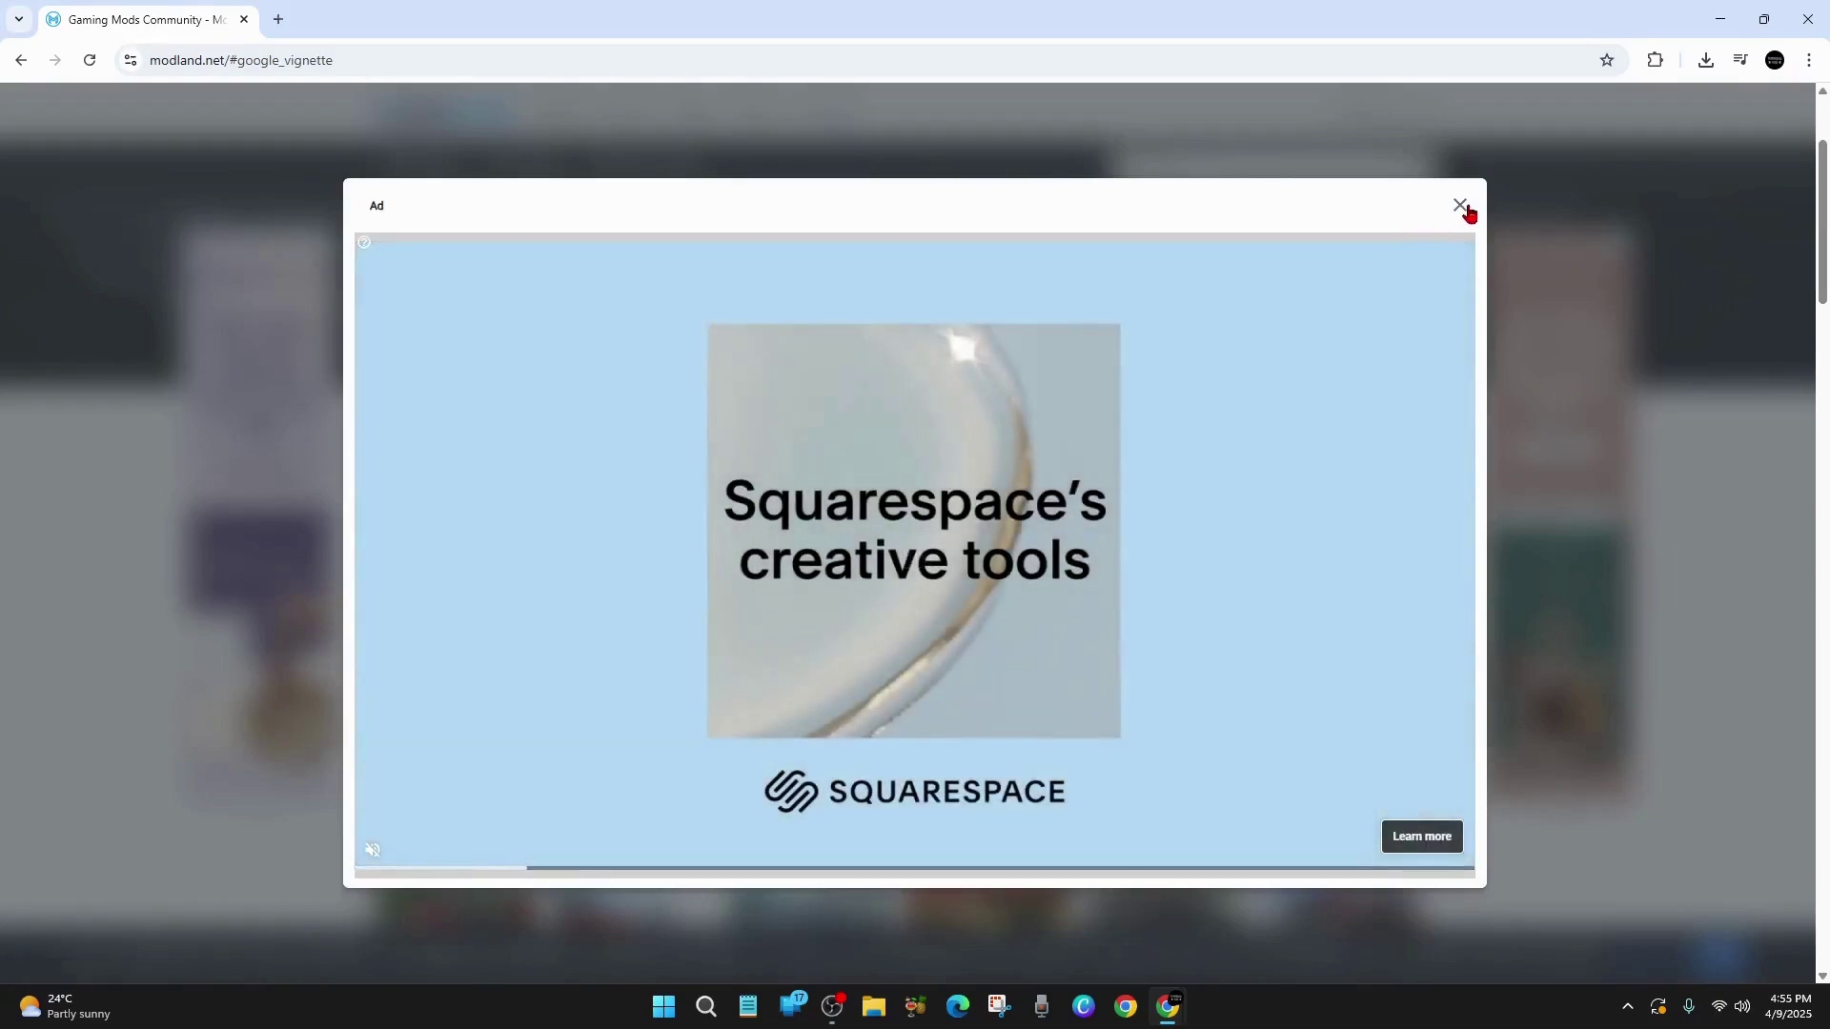
pyautogui.click(1460, 205)
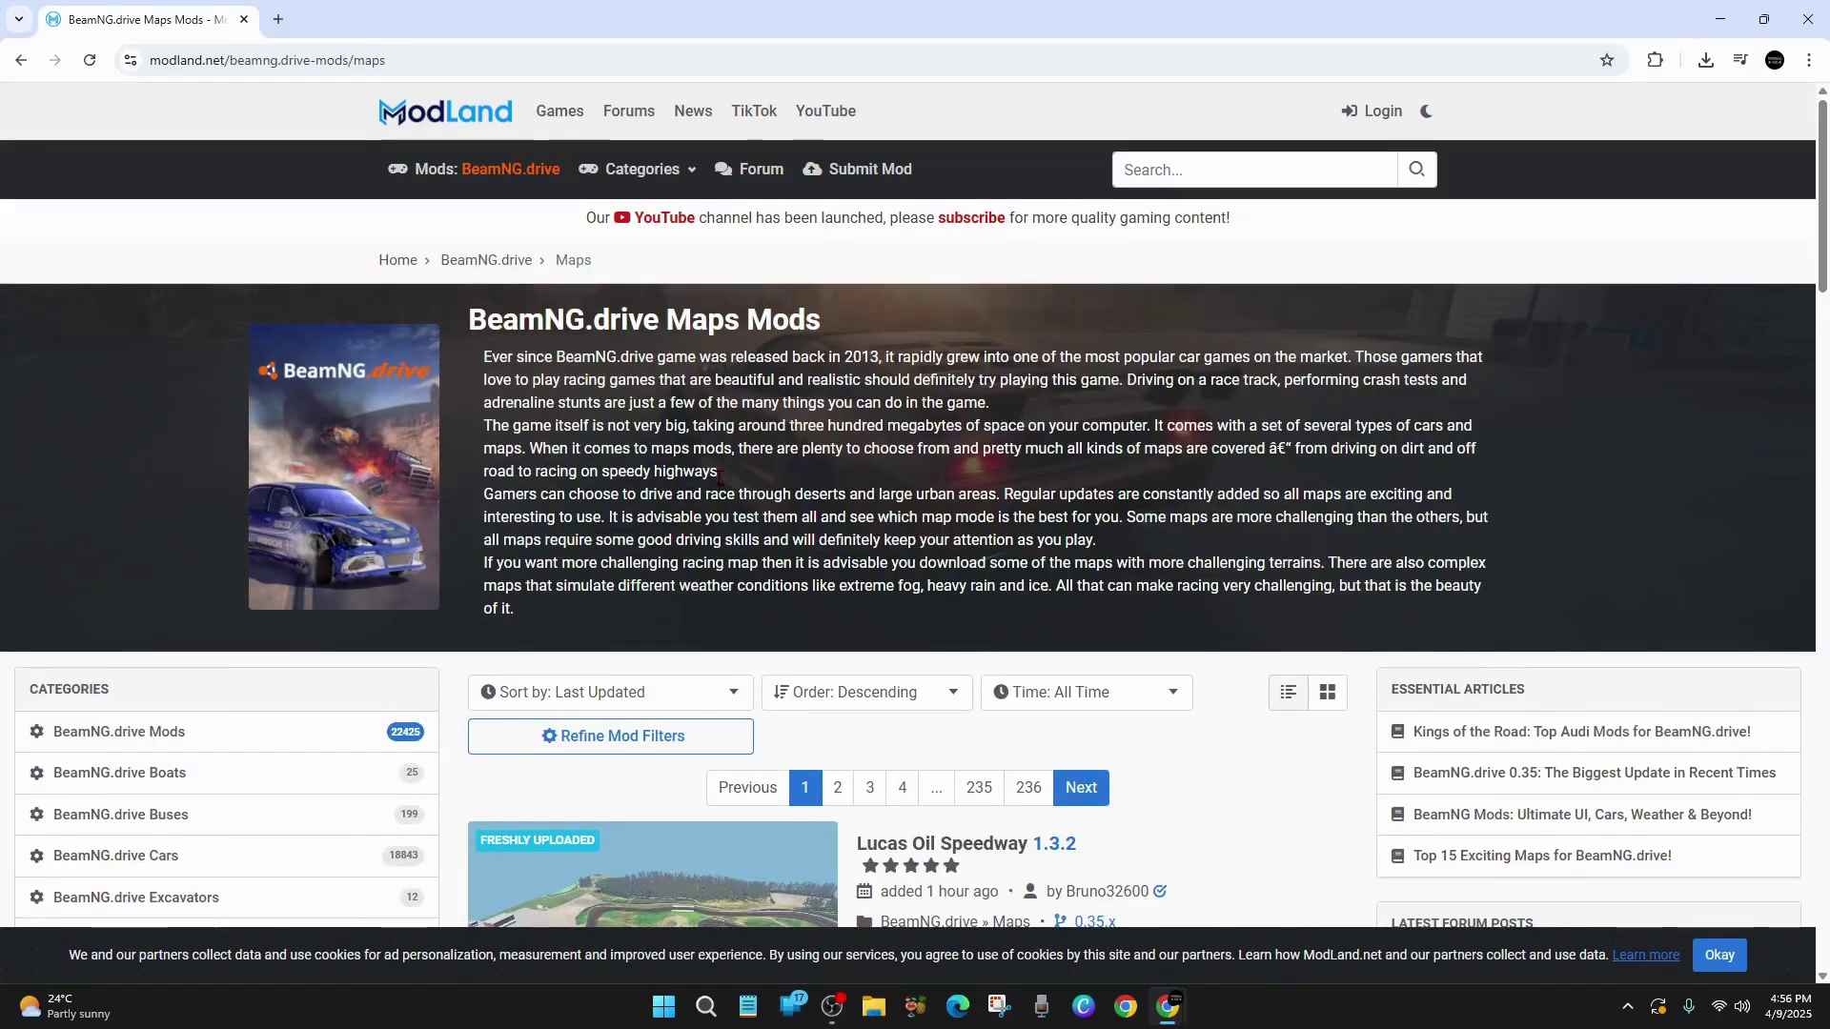
pyautogui.scroll(-5, 714, 457)
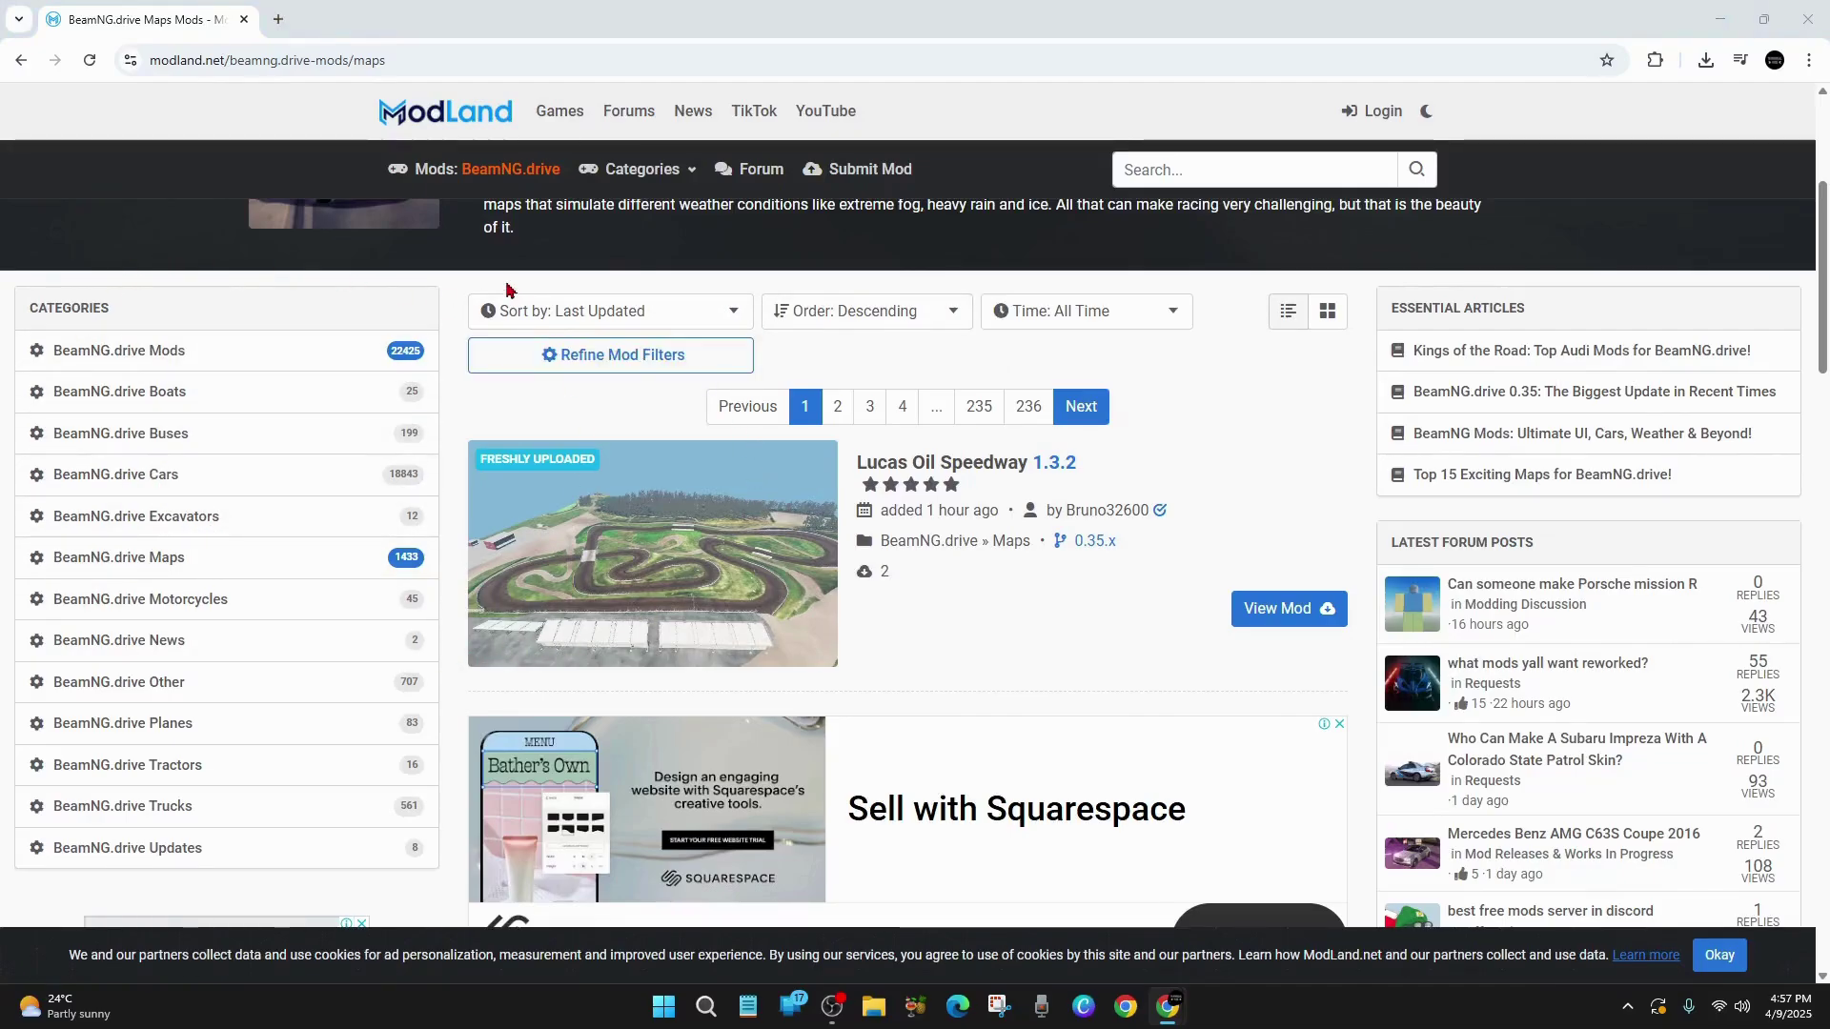
# Open the BeamNG.drive Cars mods category and look over the listing.
pyautogui.click(190, 478)
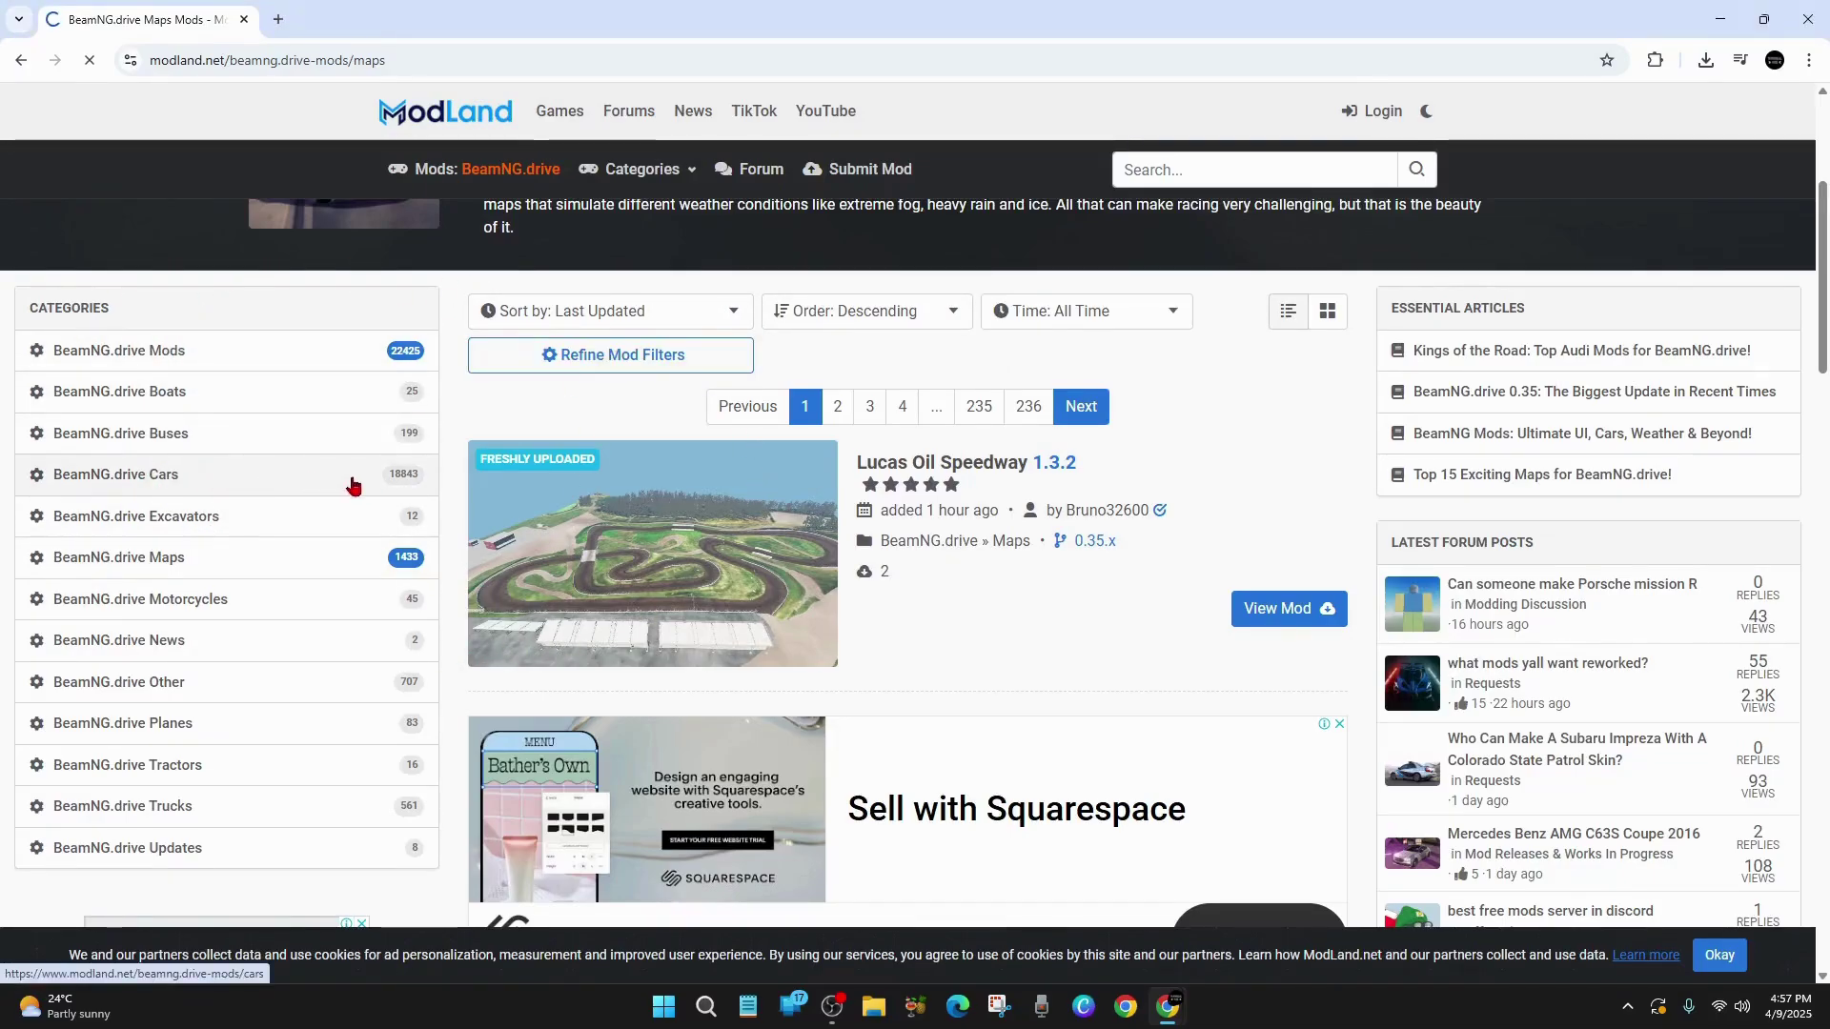
pyautogui.scroll(-1, 391, 722)
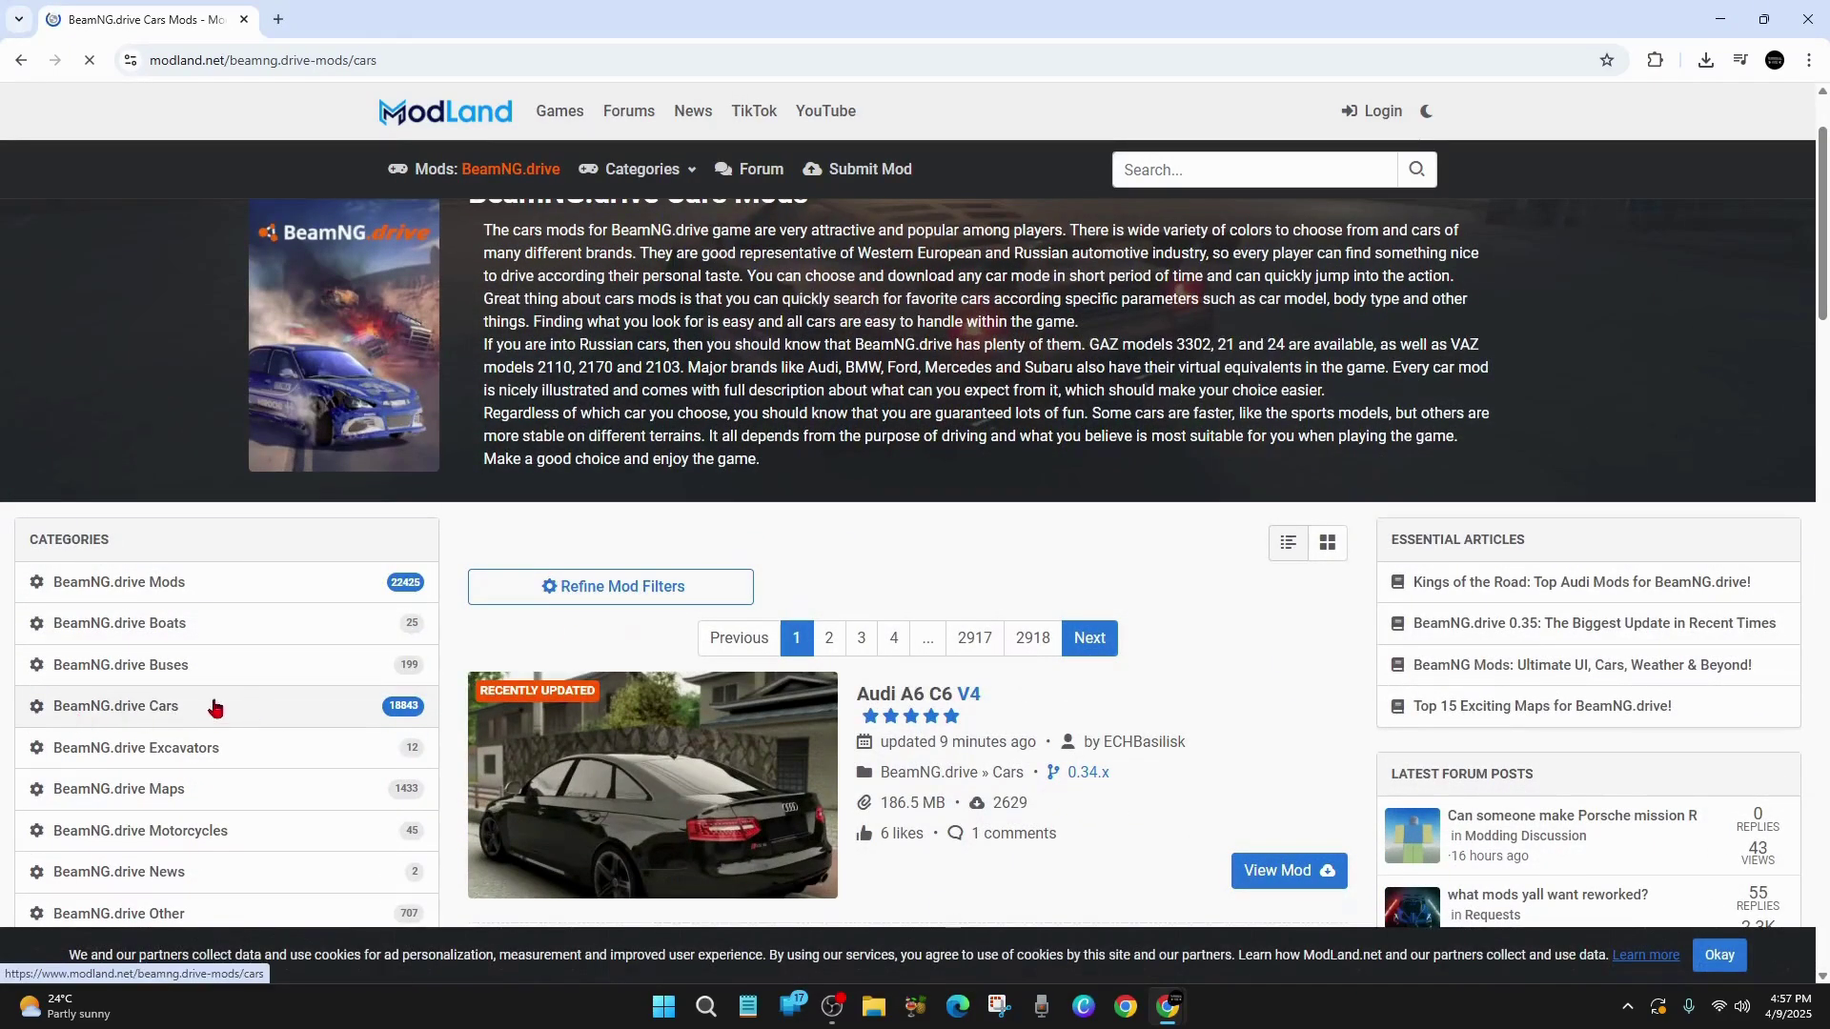
pyautogui.scroll(-2, 191, 706)
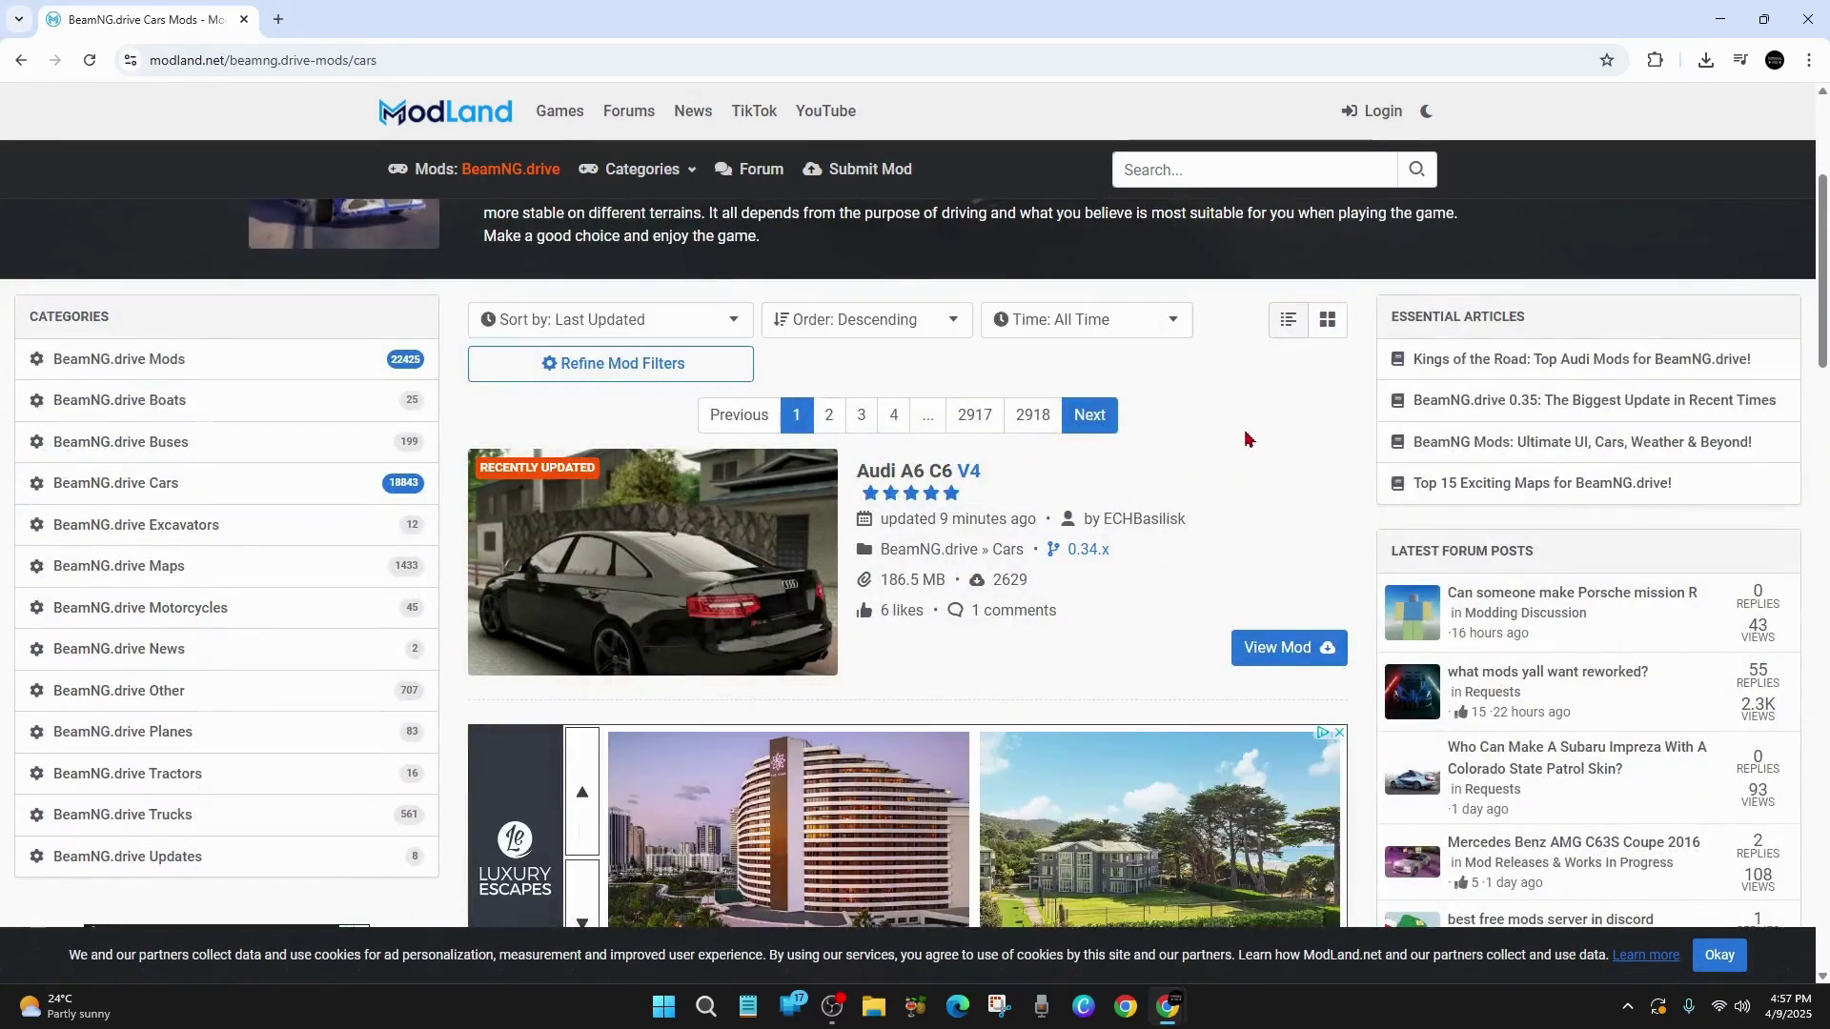
pyautogui.scroll(-15, 1245, 430)
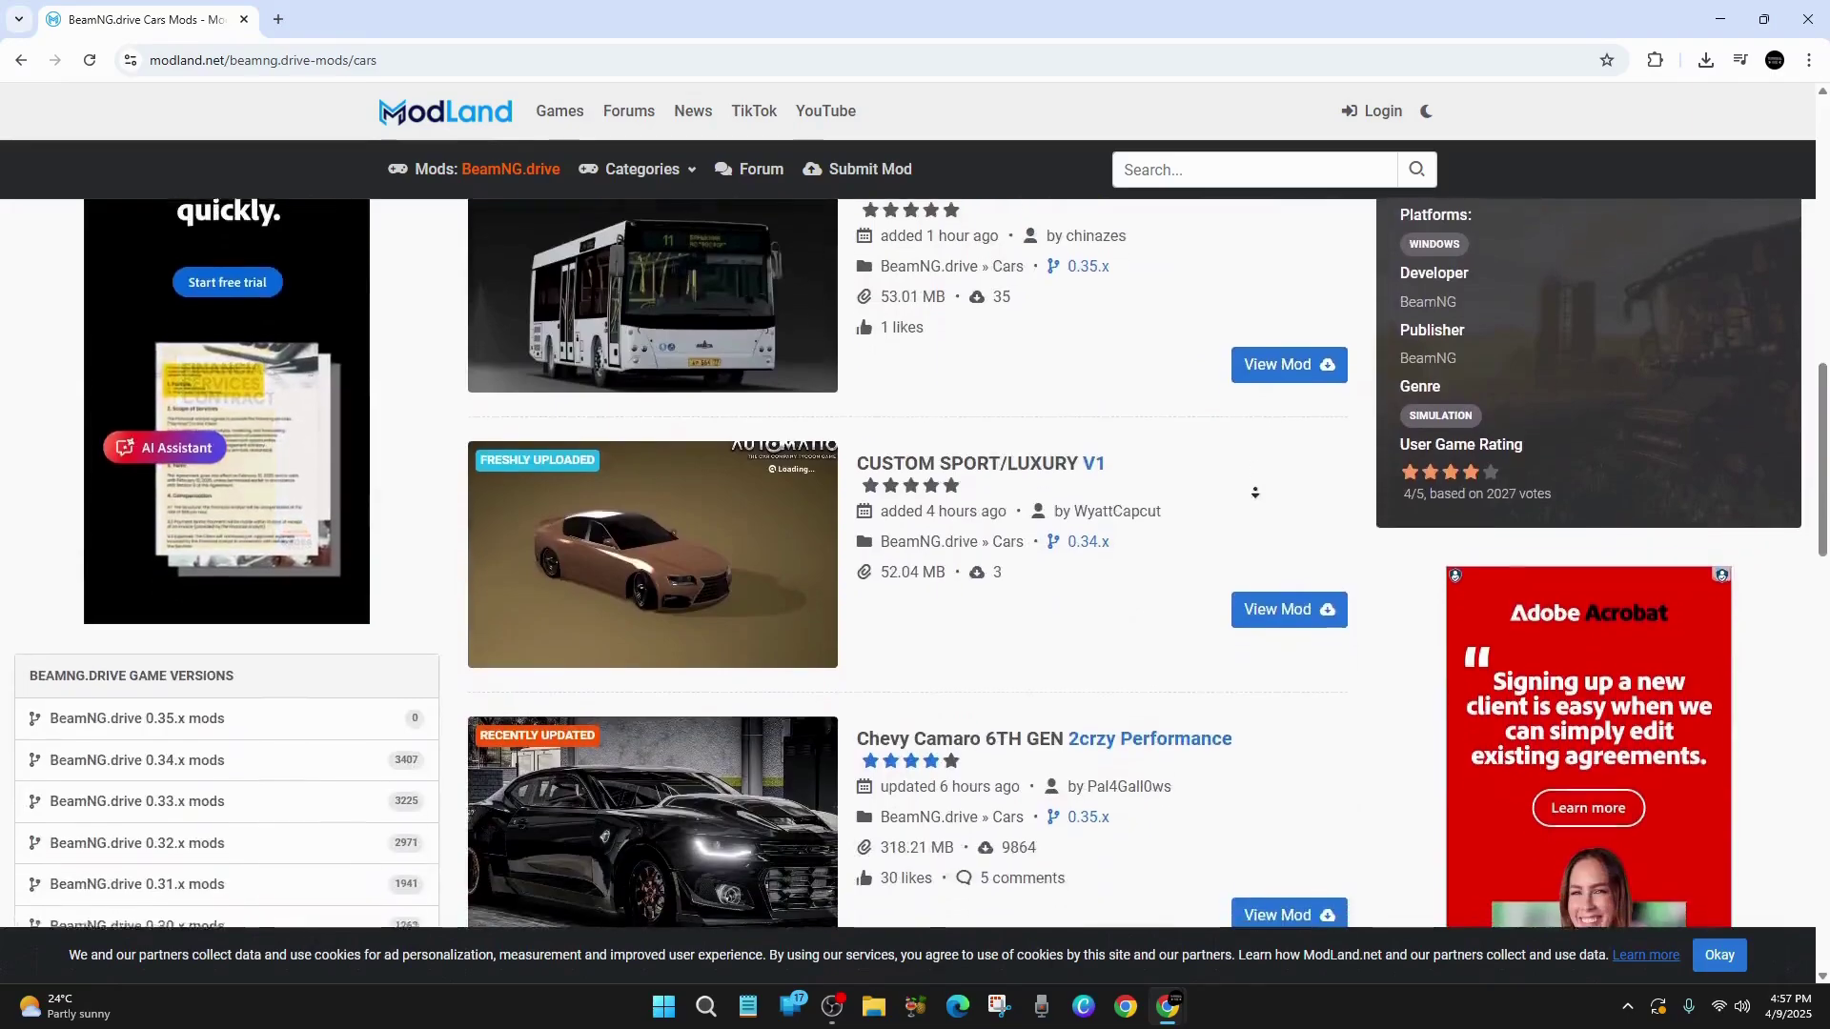
pyautogui.scroll(15, 1230, 279)
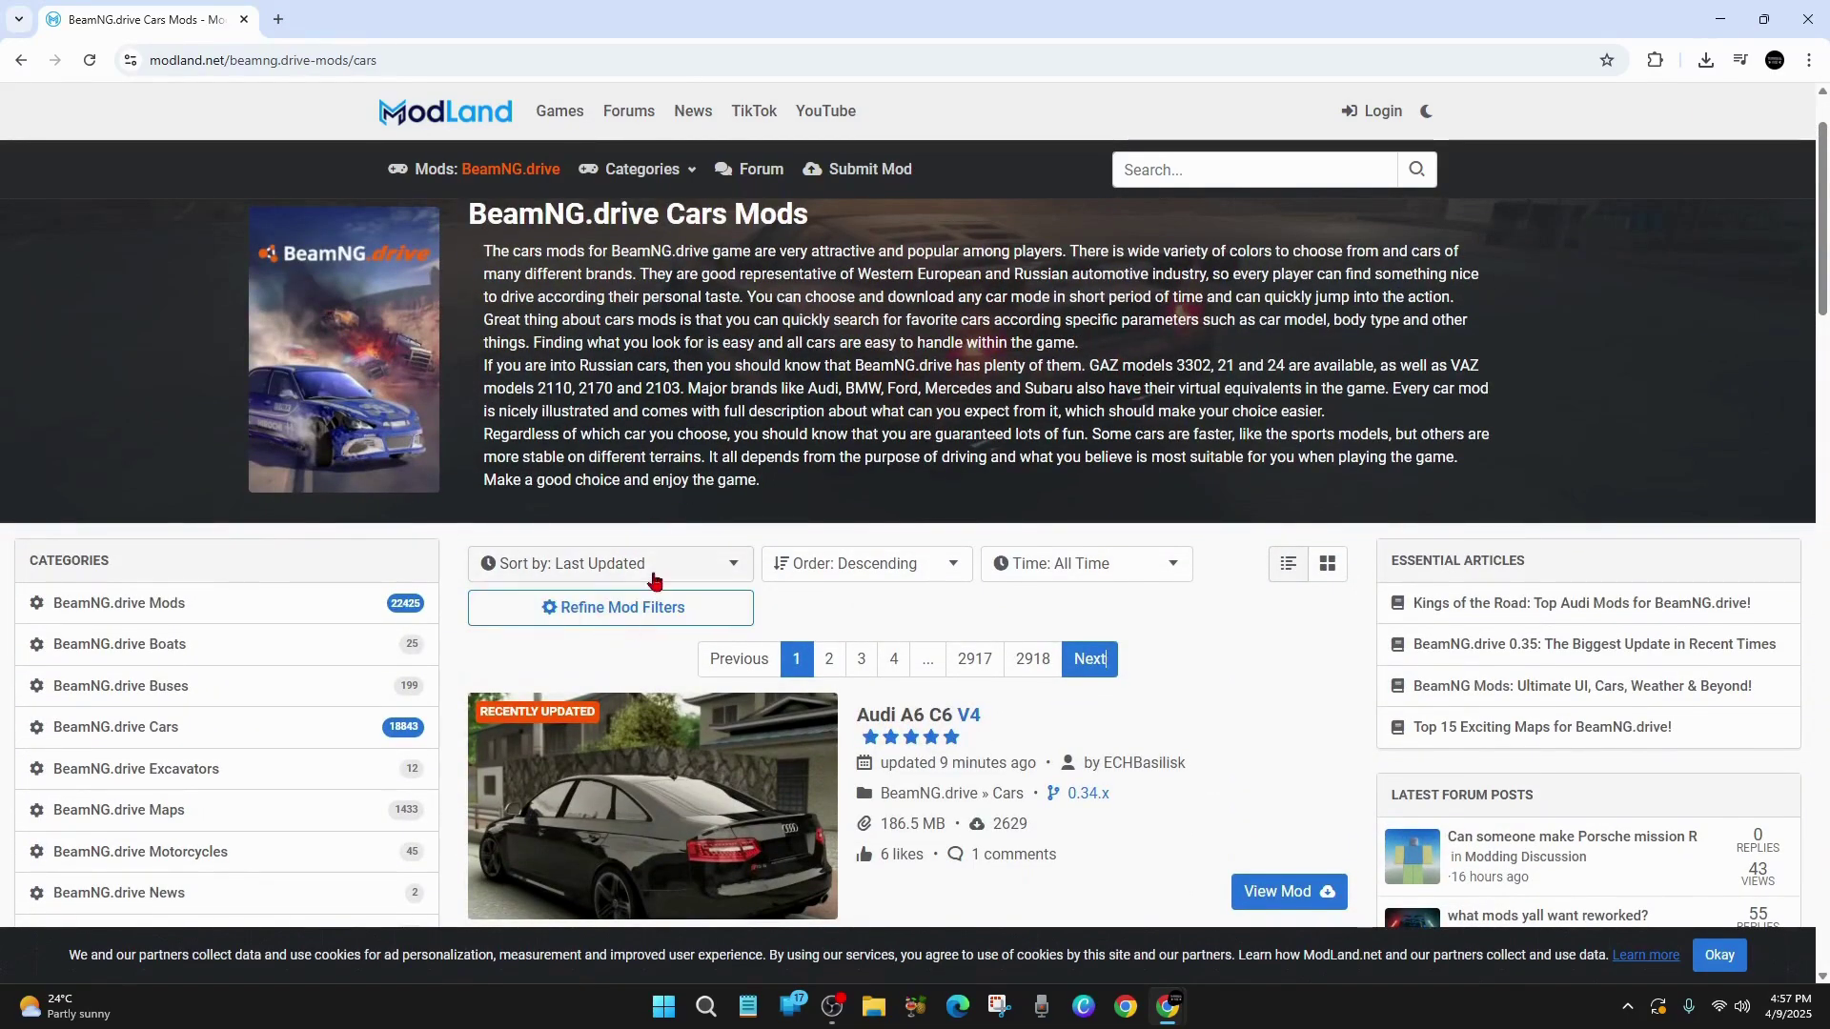
# Sort the car mods by Trending over the Last Week and scroll down to Dodge Challenger (CUSTOM).
pyautogui.click(730, 568)
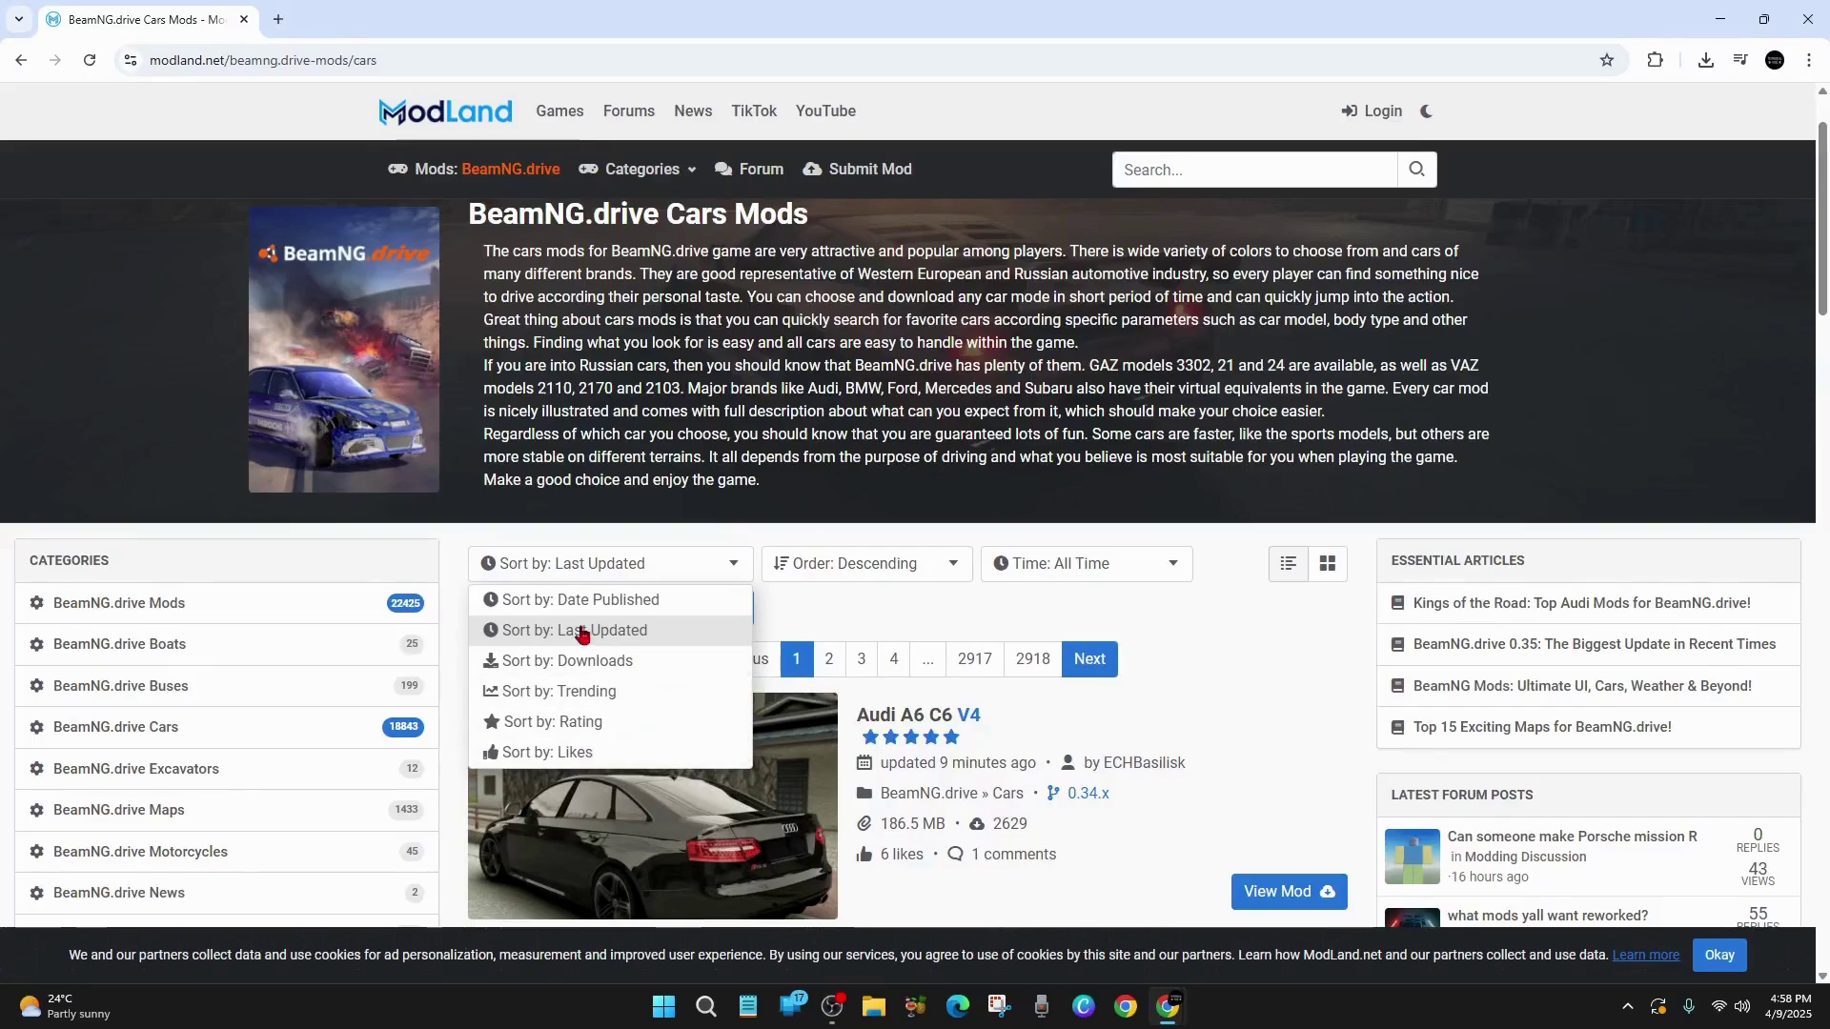
pyautogui.click(622, 693)
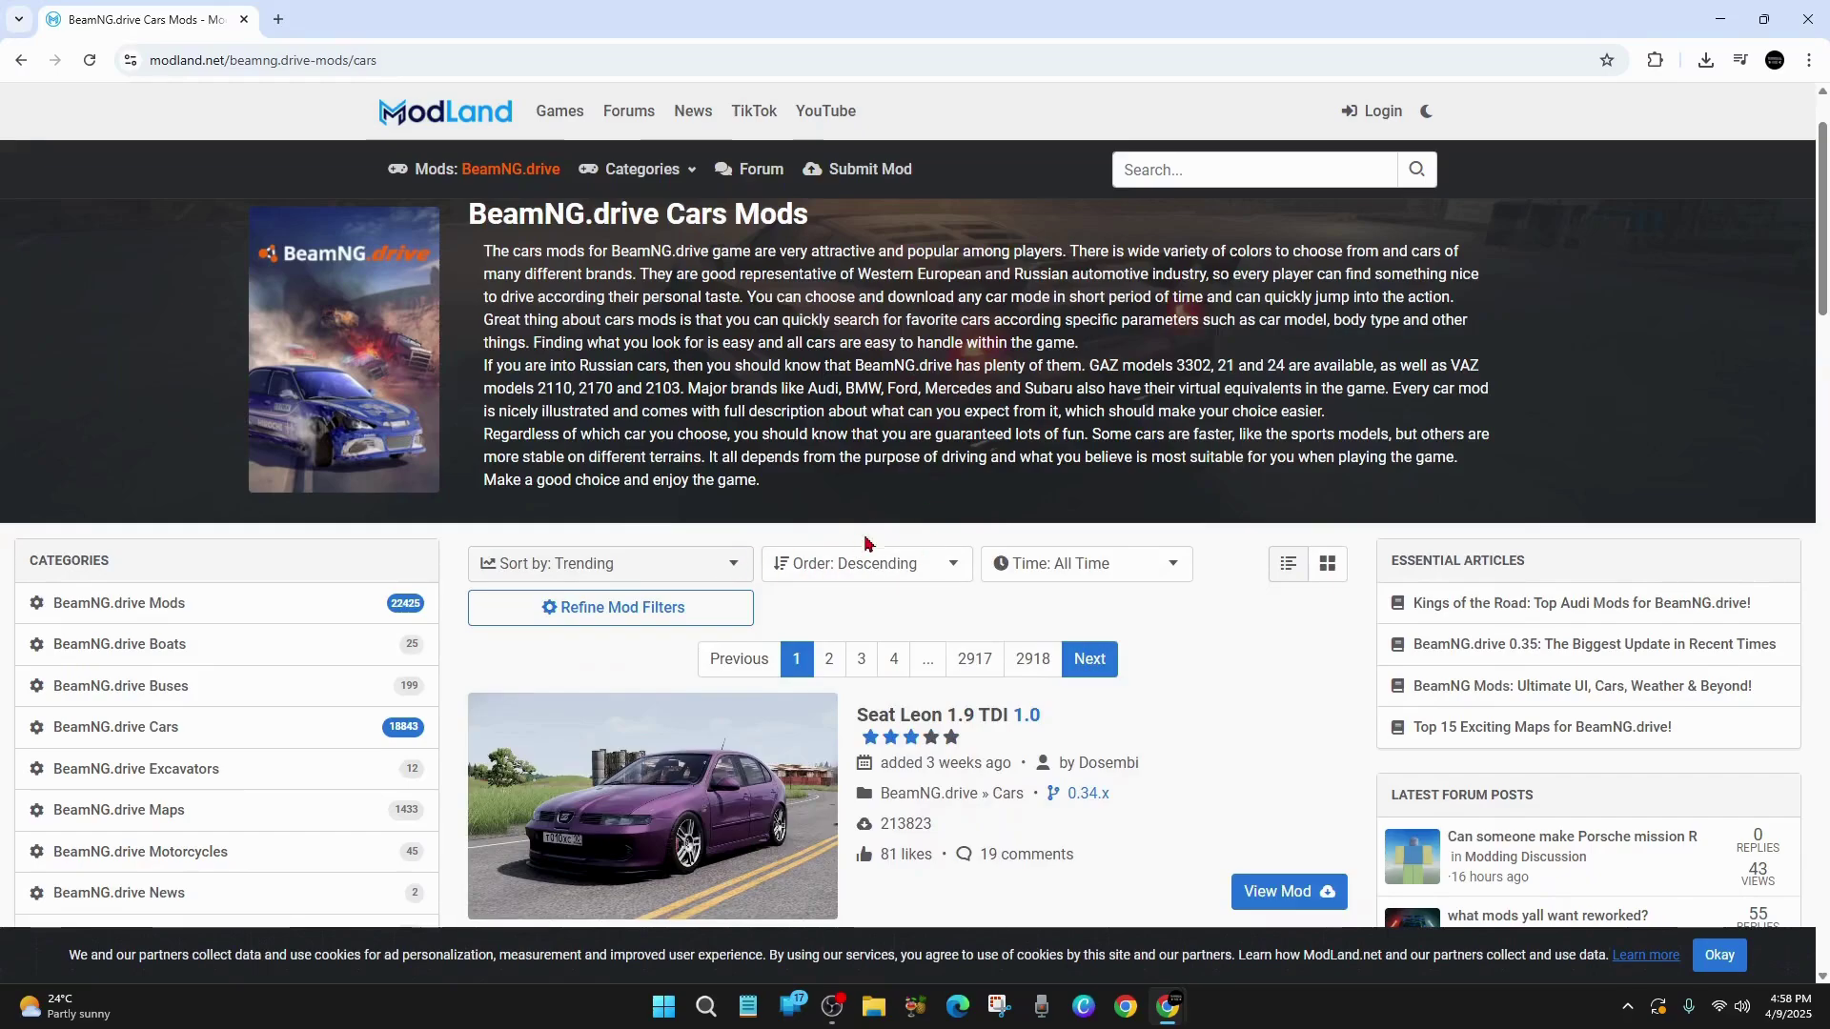
pyautogui.click(951, 572)
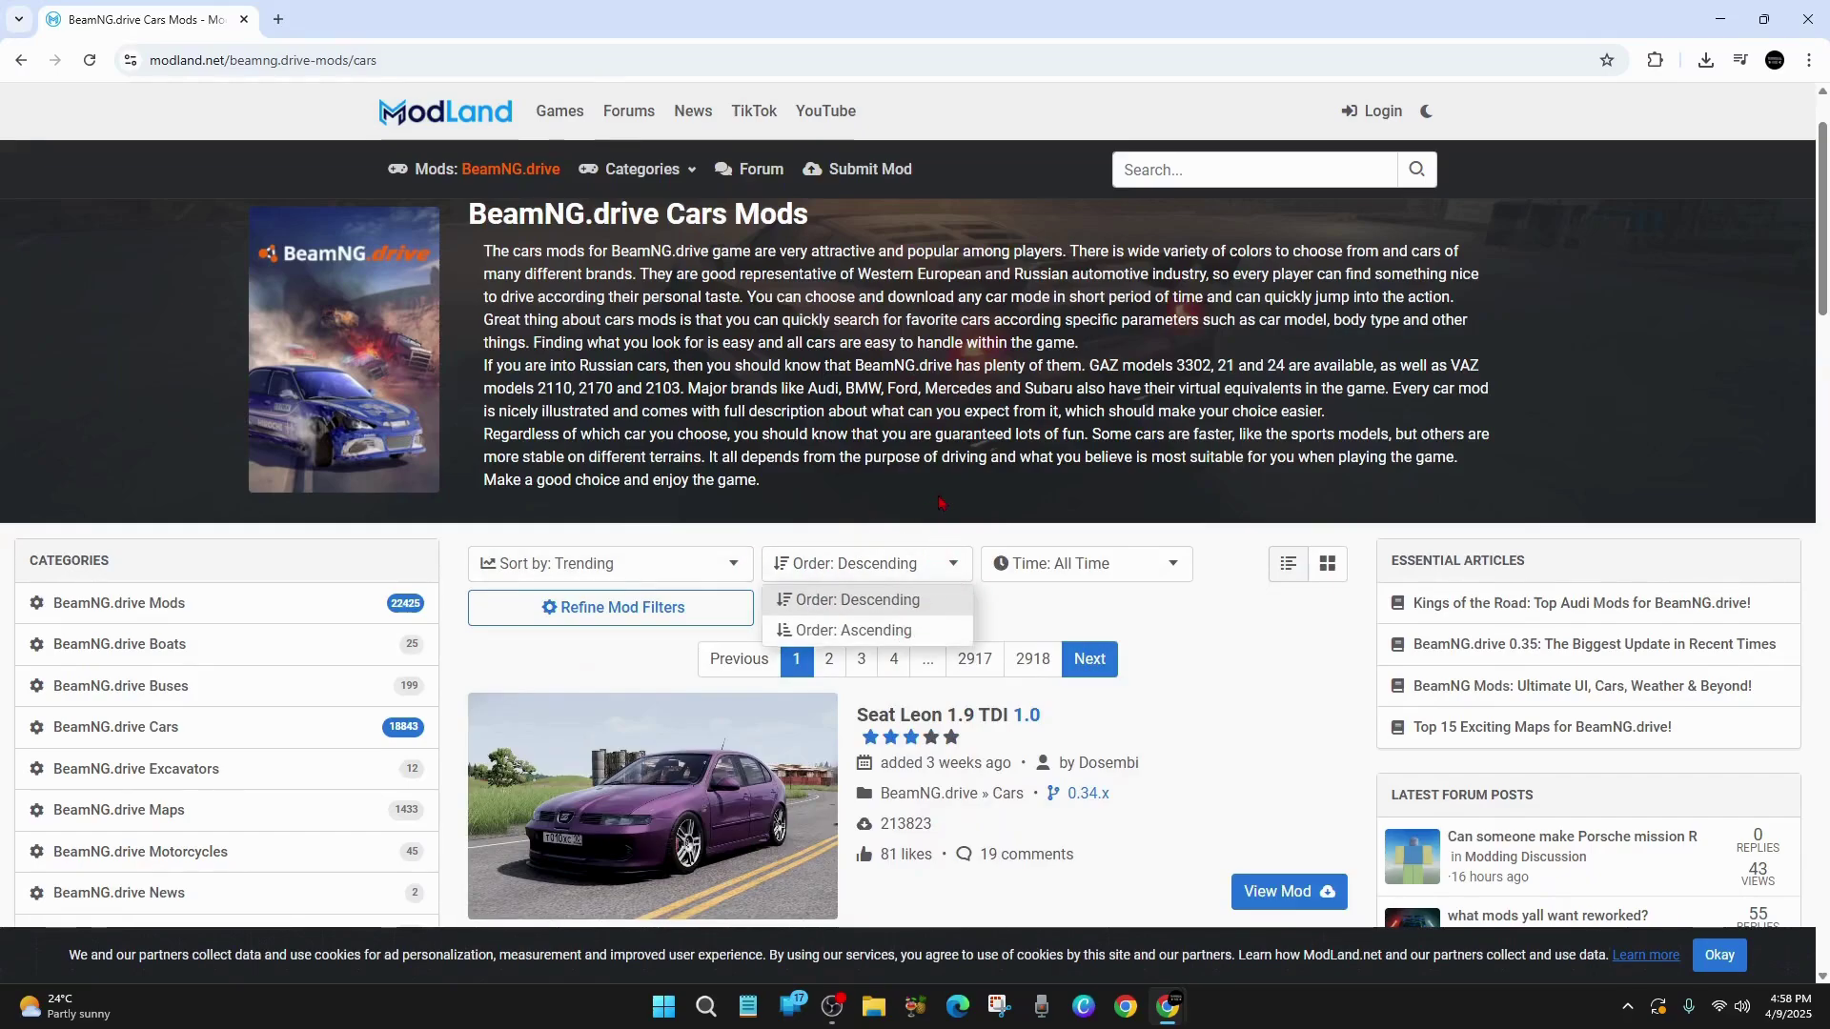
pyautogui.click(1169, 570)
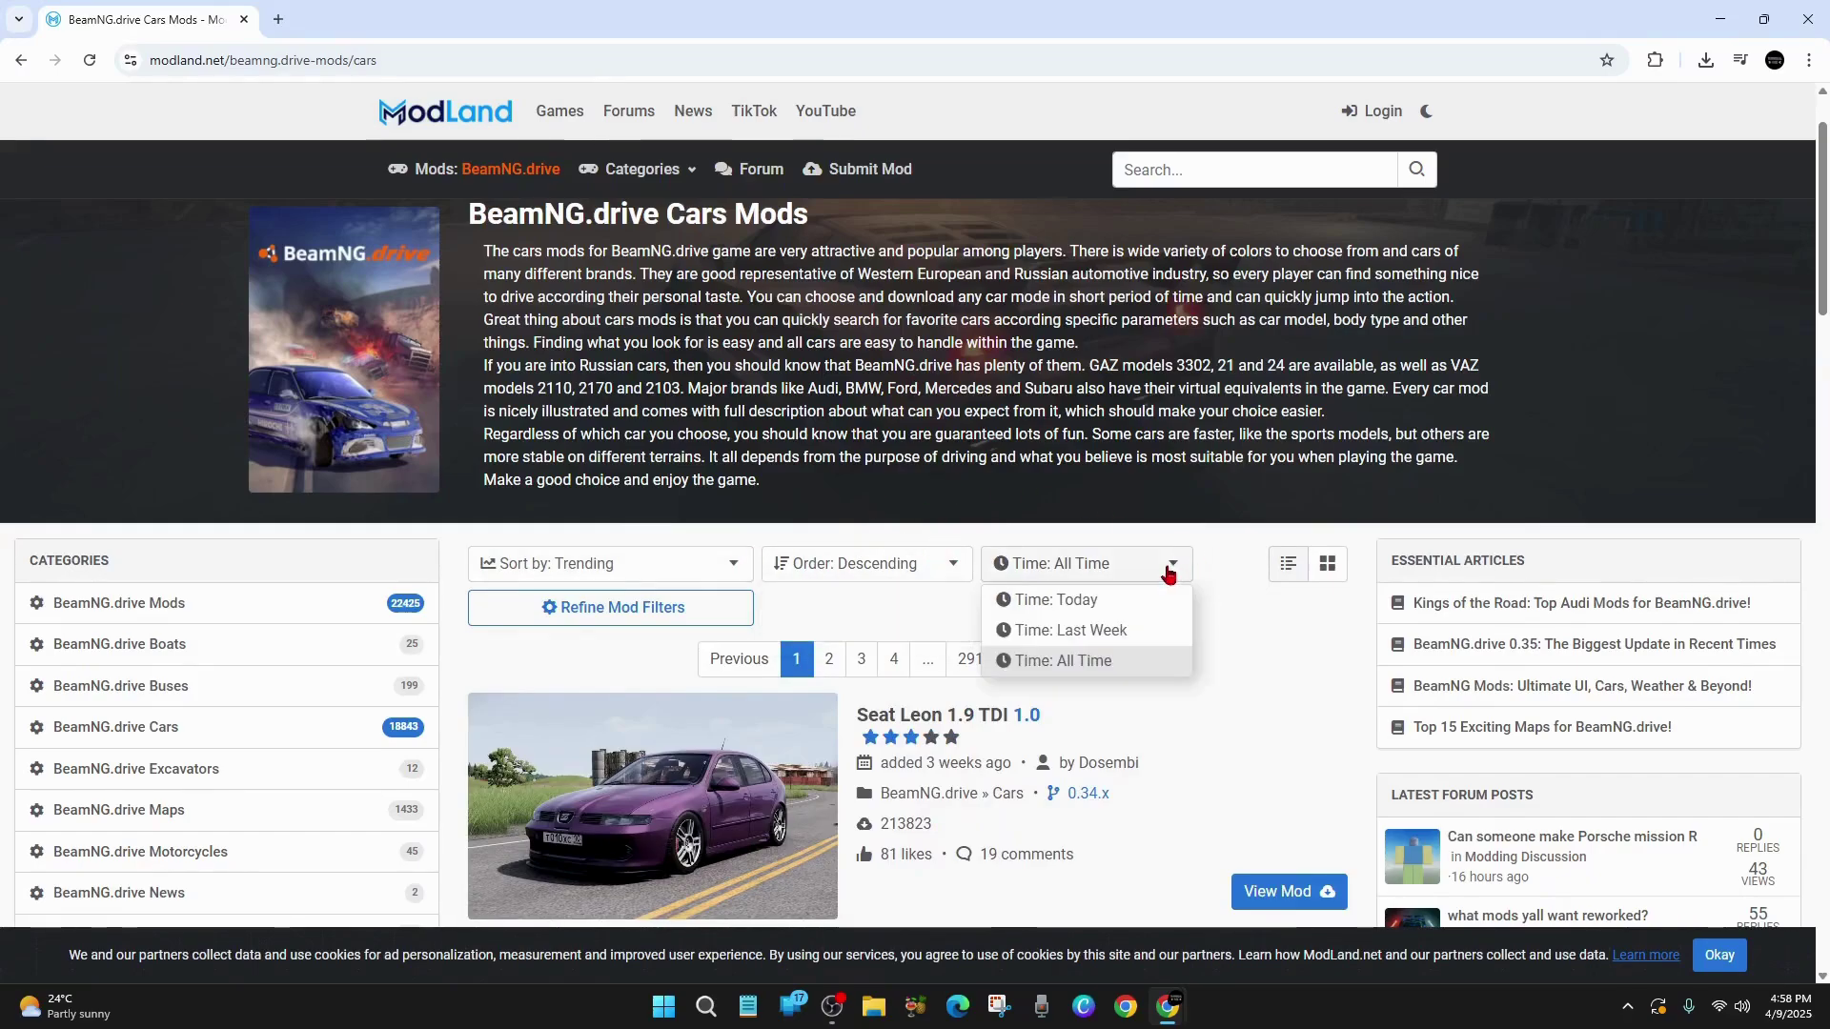
pyautogui.click(1126, 631)
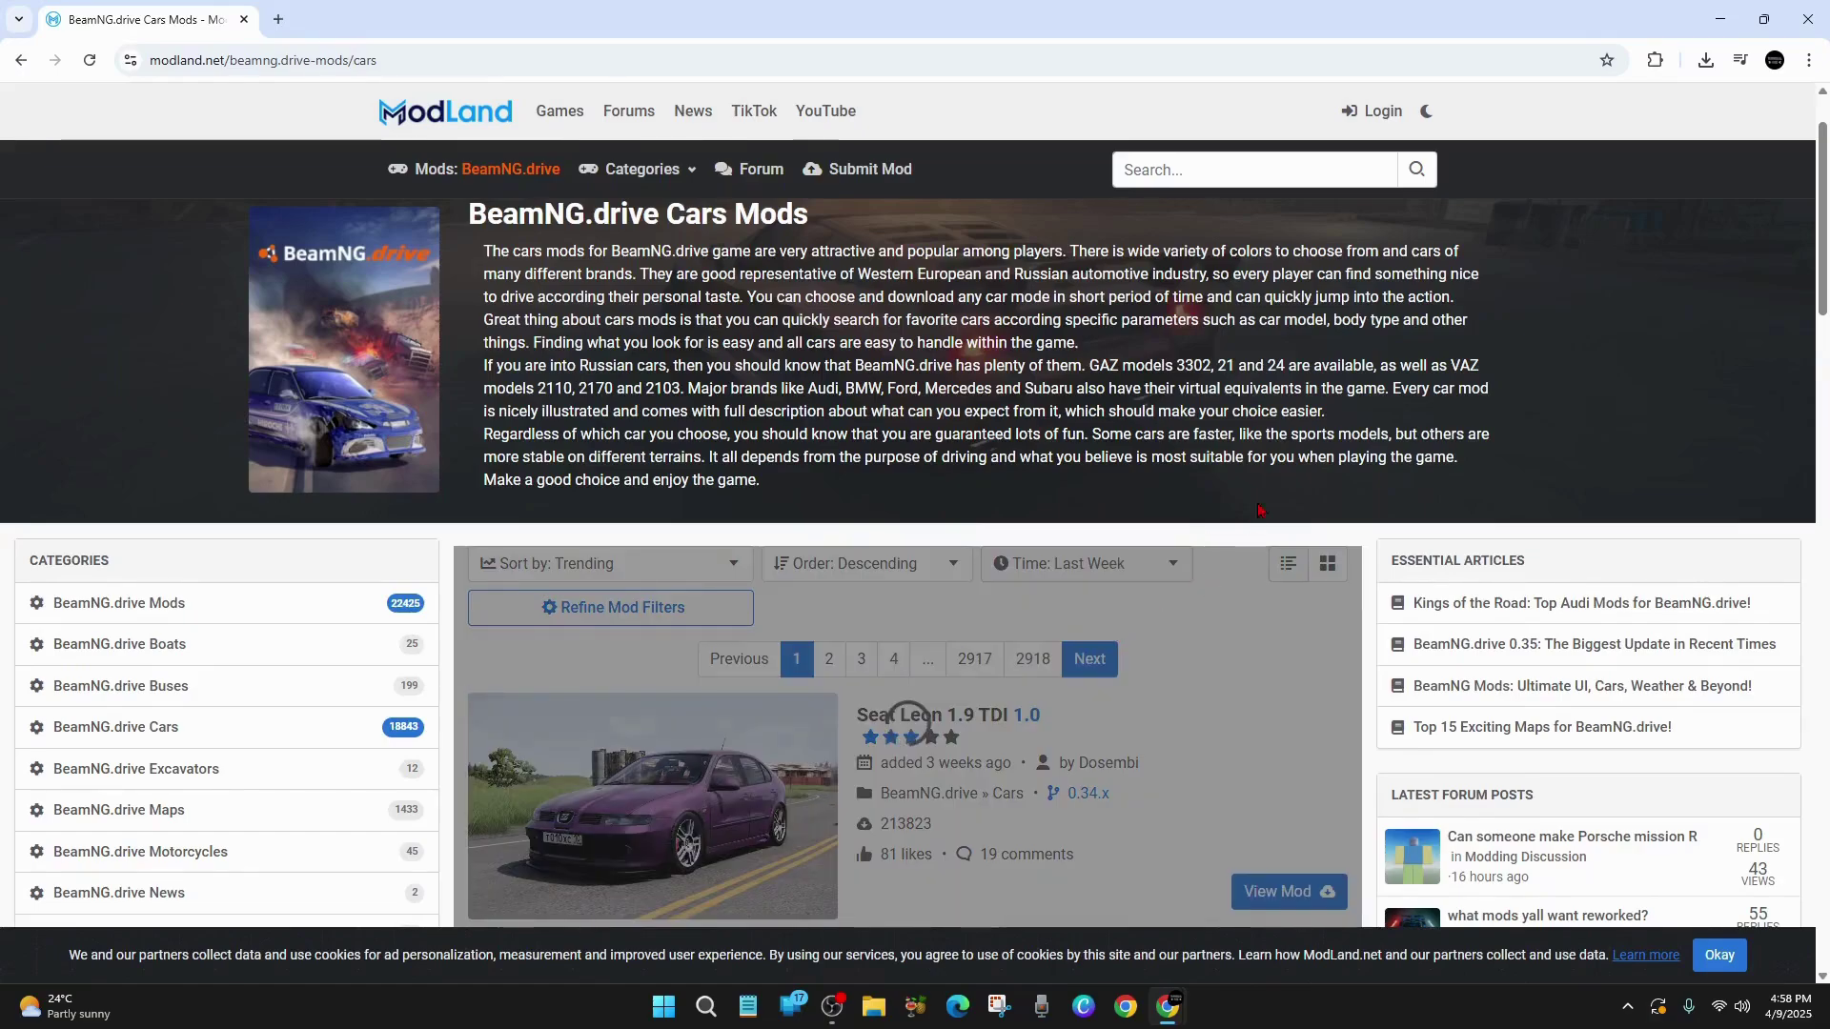
pyautogui.scroll(-2, 1048, 658)
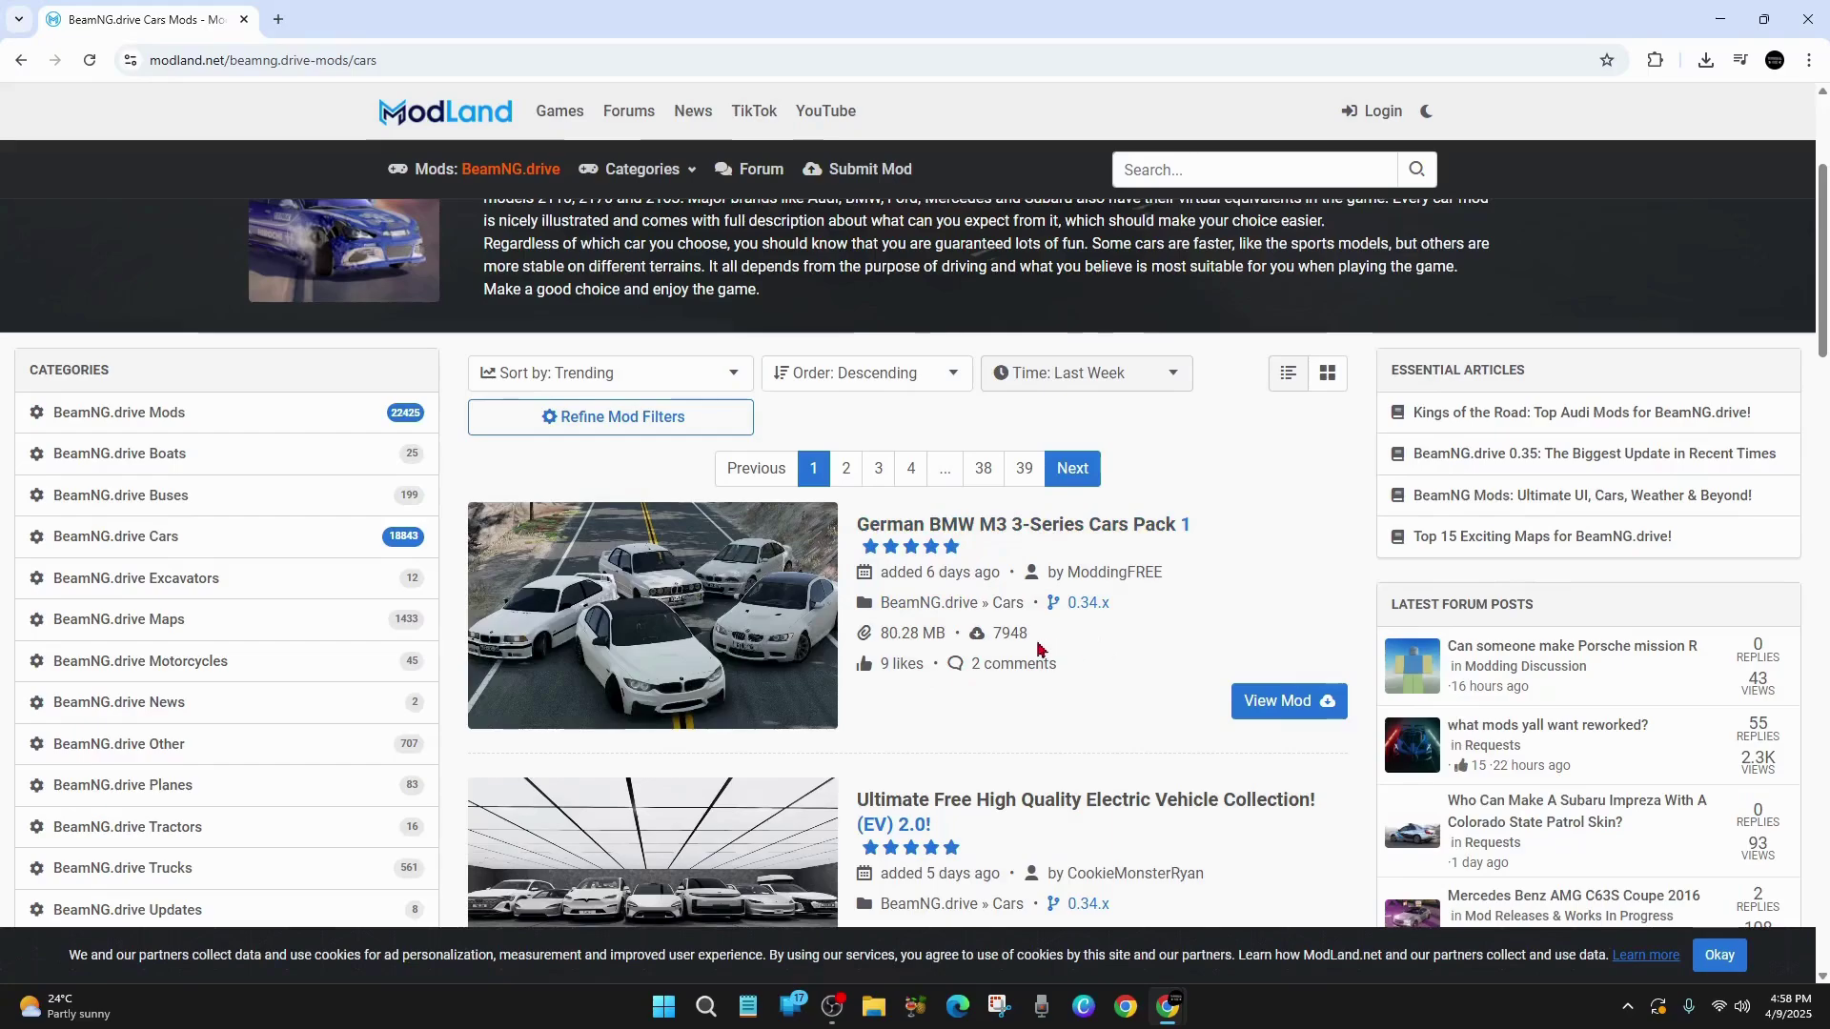
pyautogui.scroll(-2, 1171, 620)
pyautogui.scroll(-2, 1151, 694)
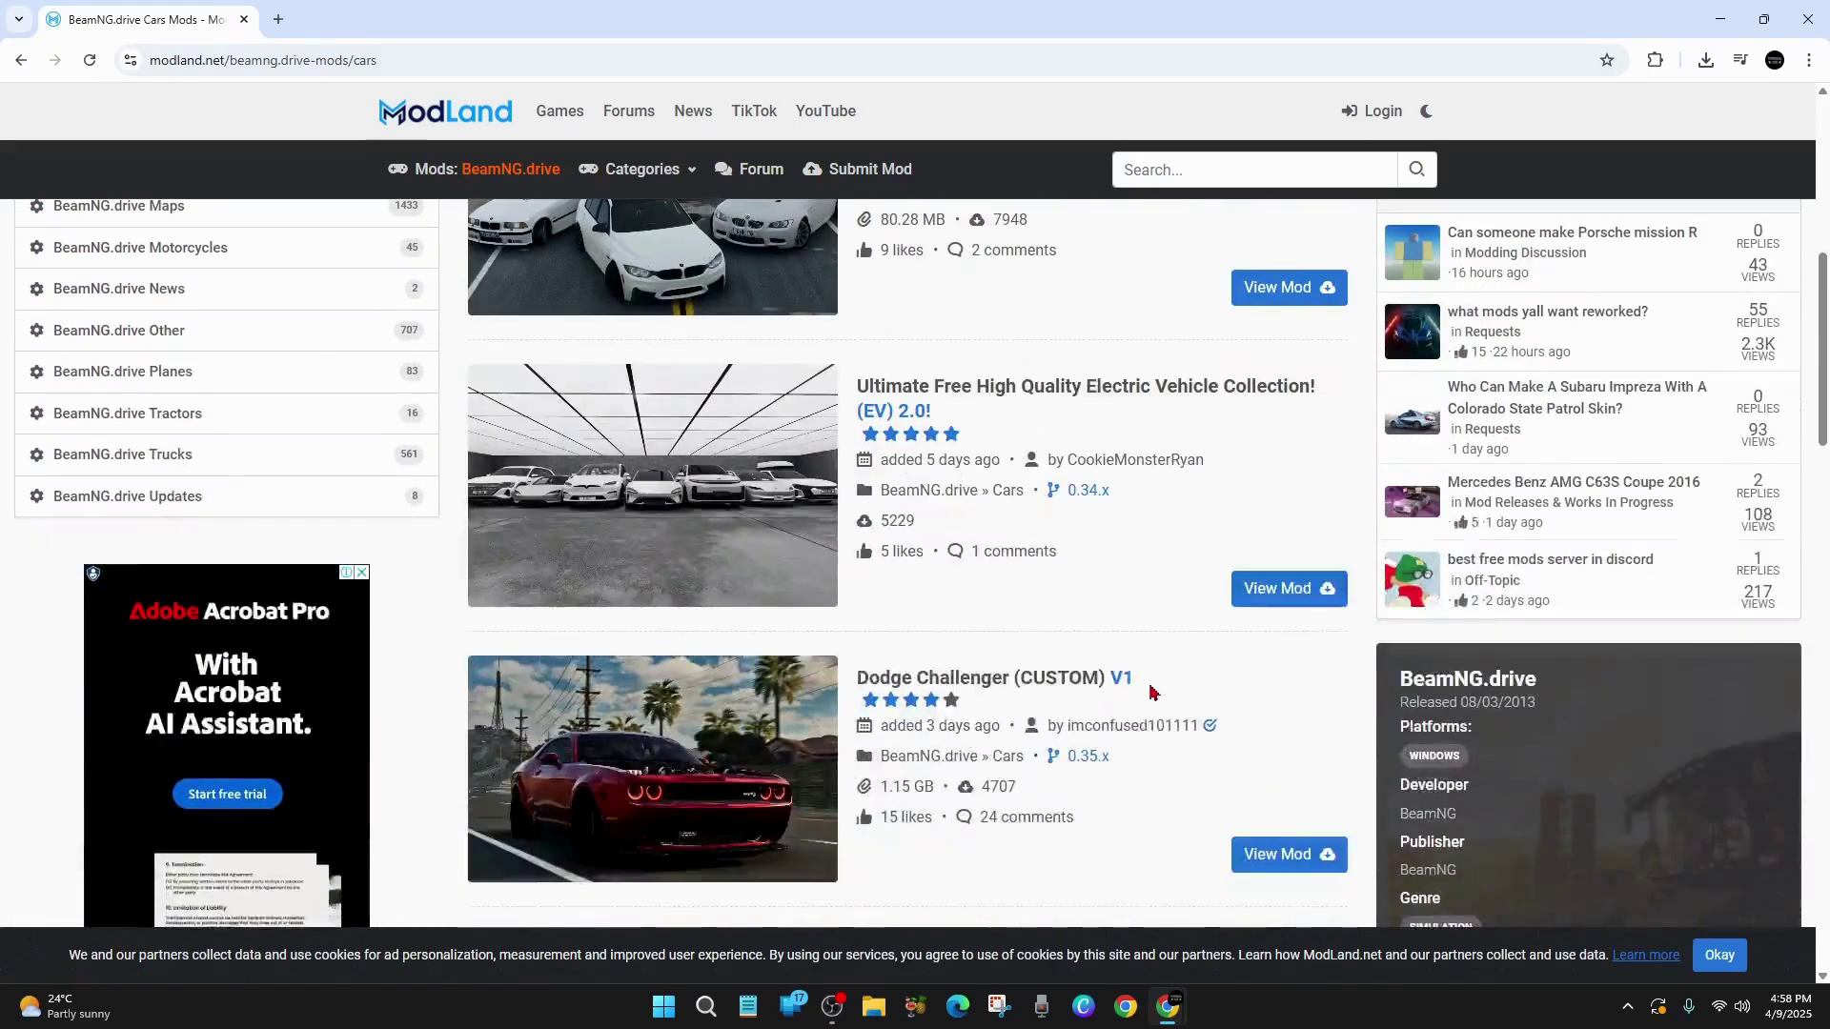
pyautogui.scroll(-1, 1056, 858)
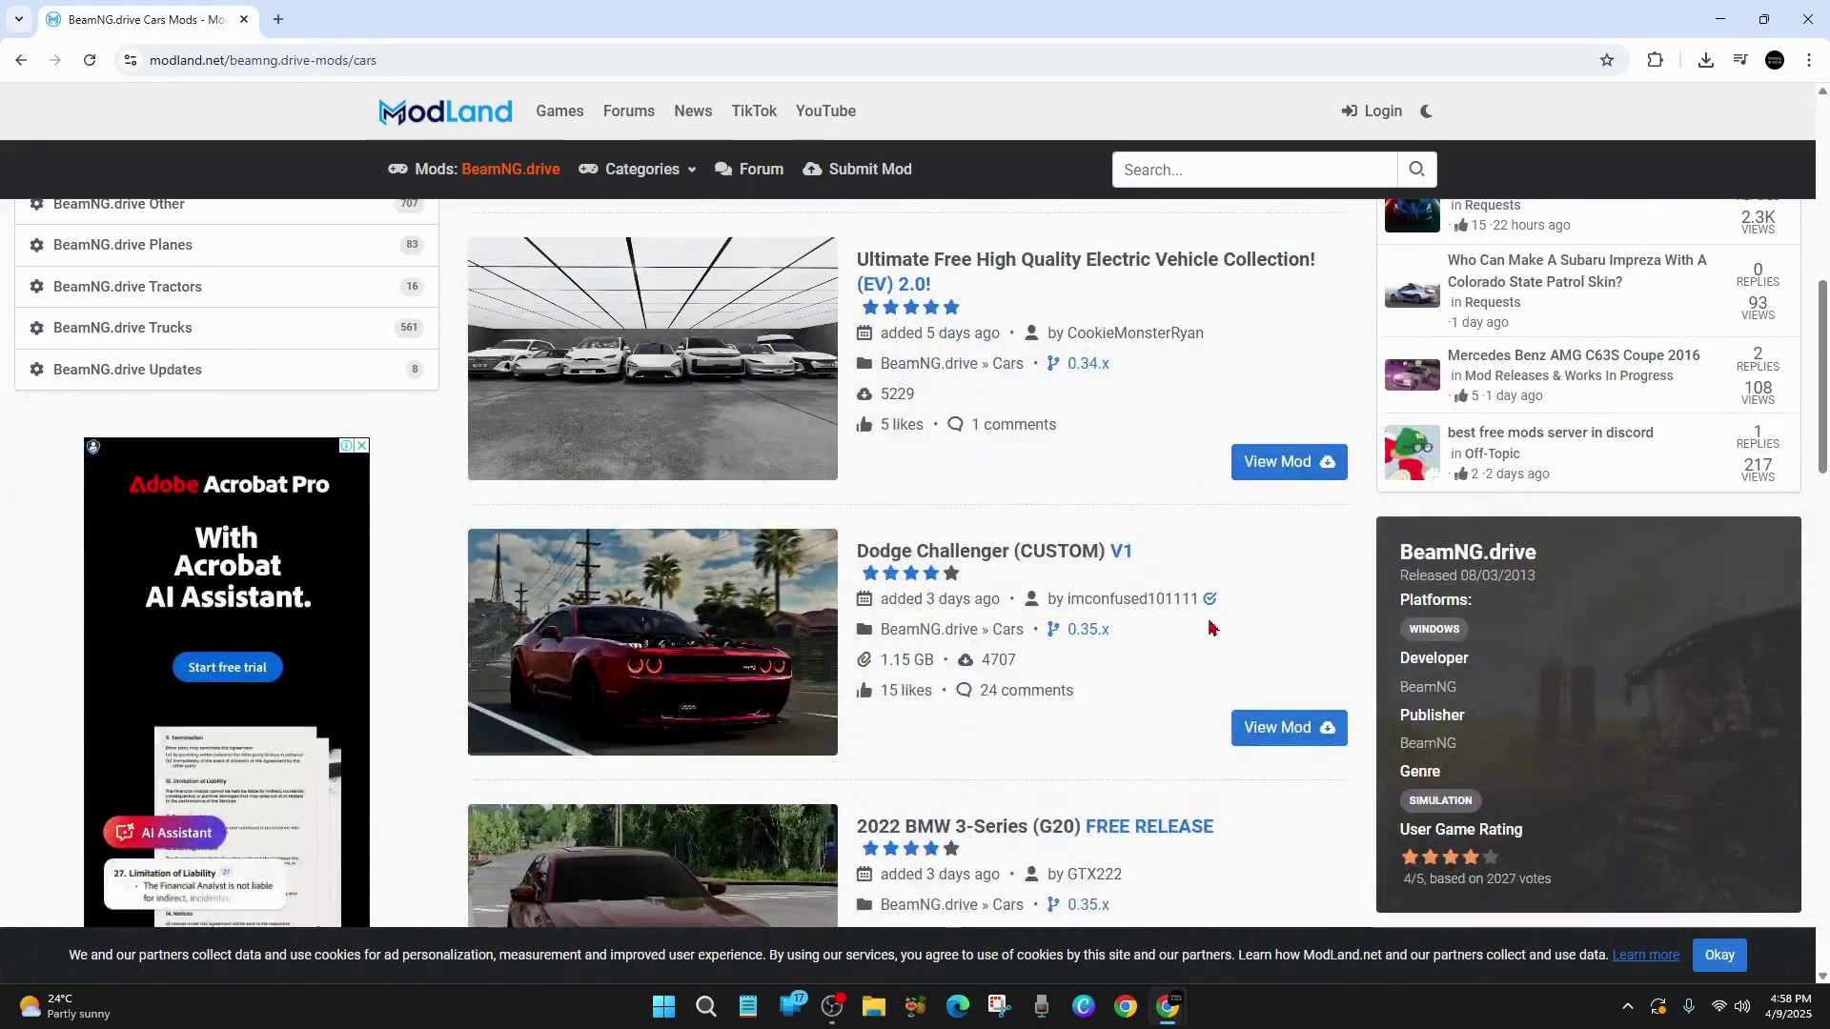
# Open the Dodge Challenger (CUSTOM) mod page past the ad and scroll down its description.
pyautogui.click(951, 555)
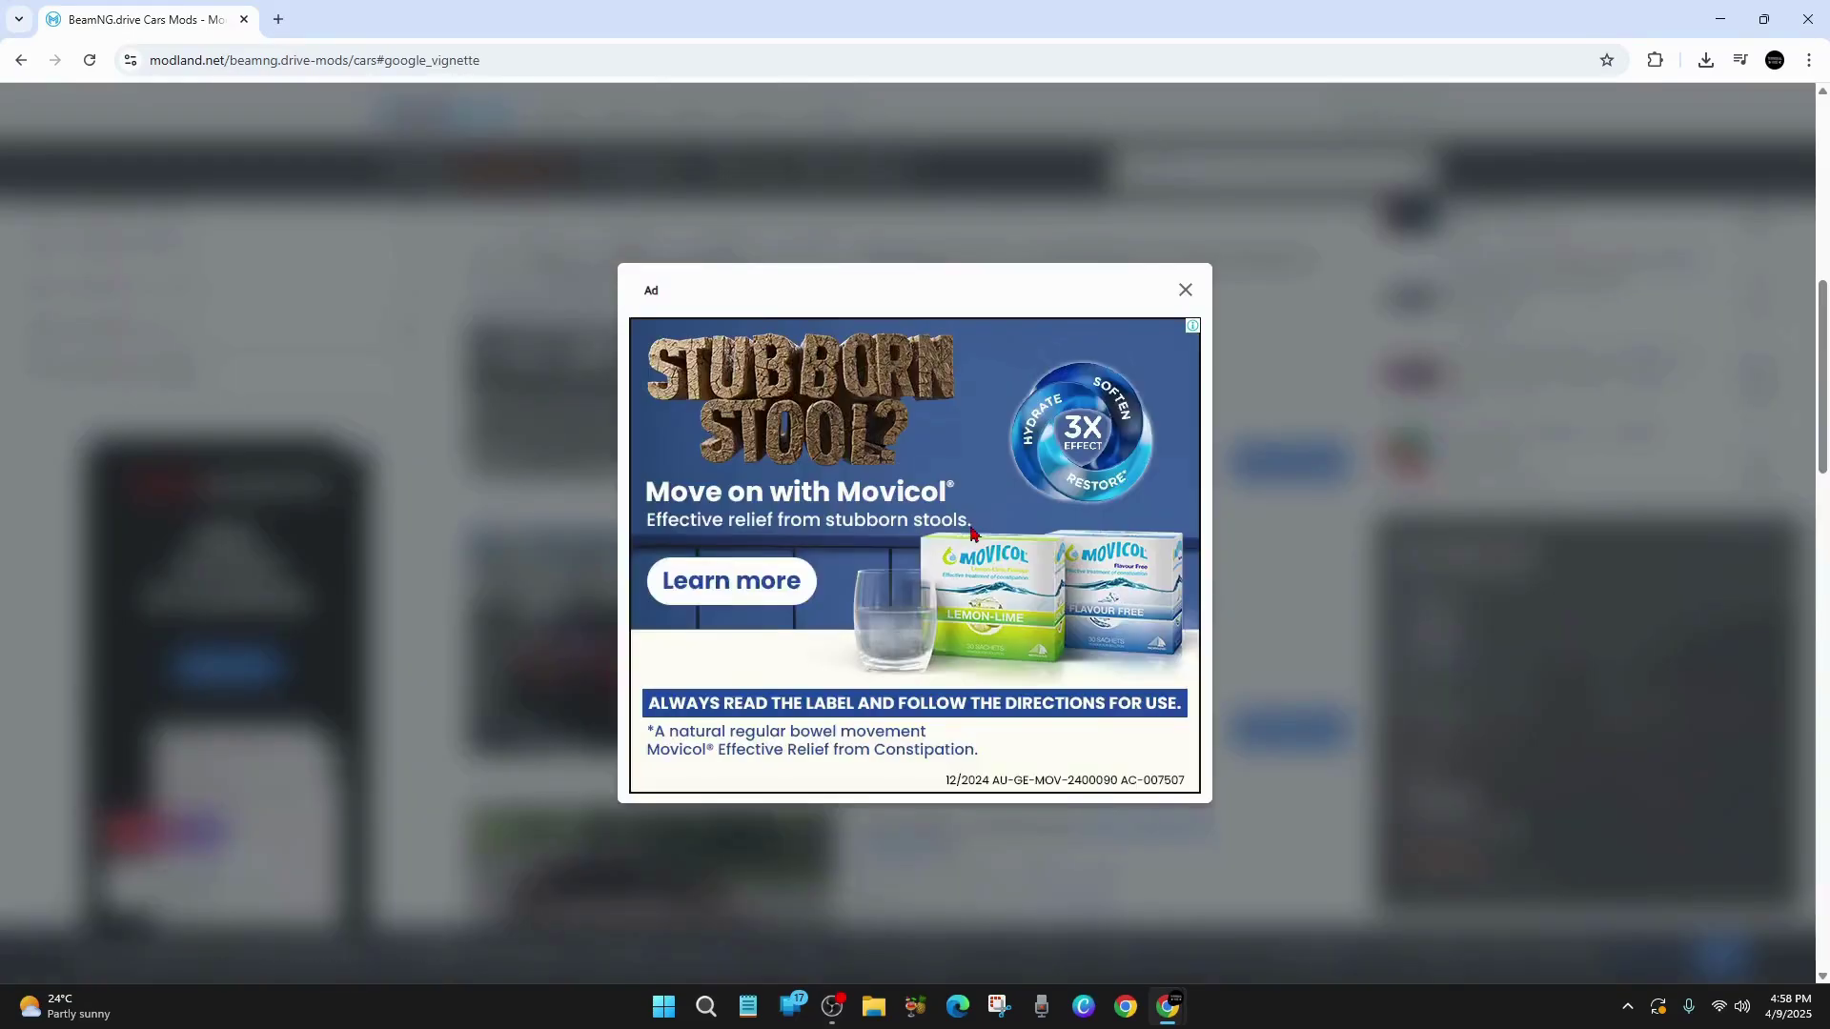
pyautogui.click(388, 557)
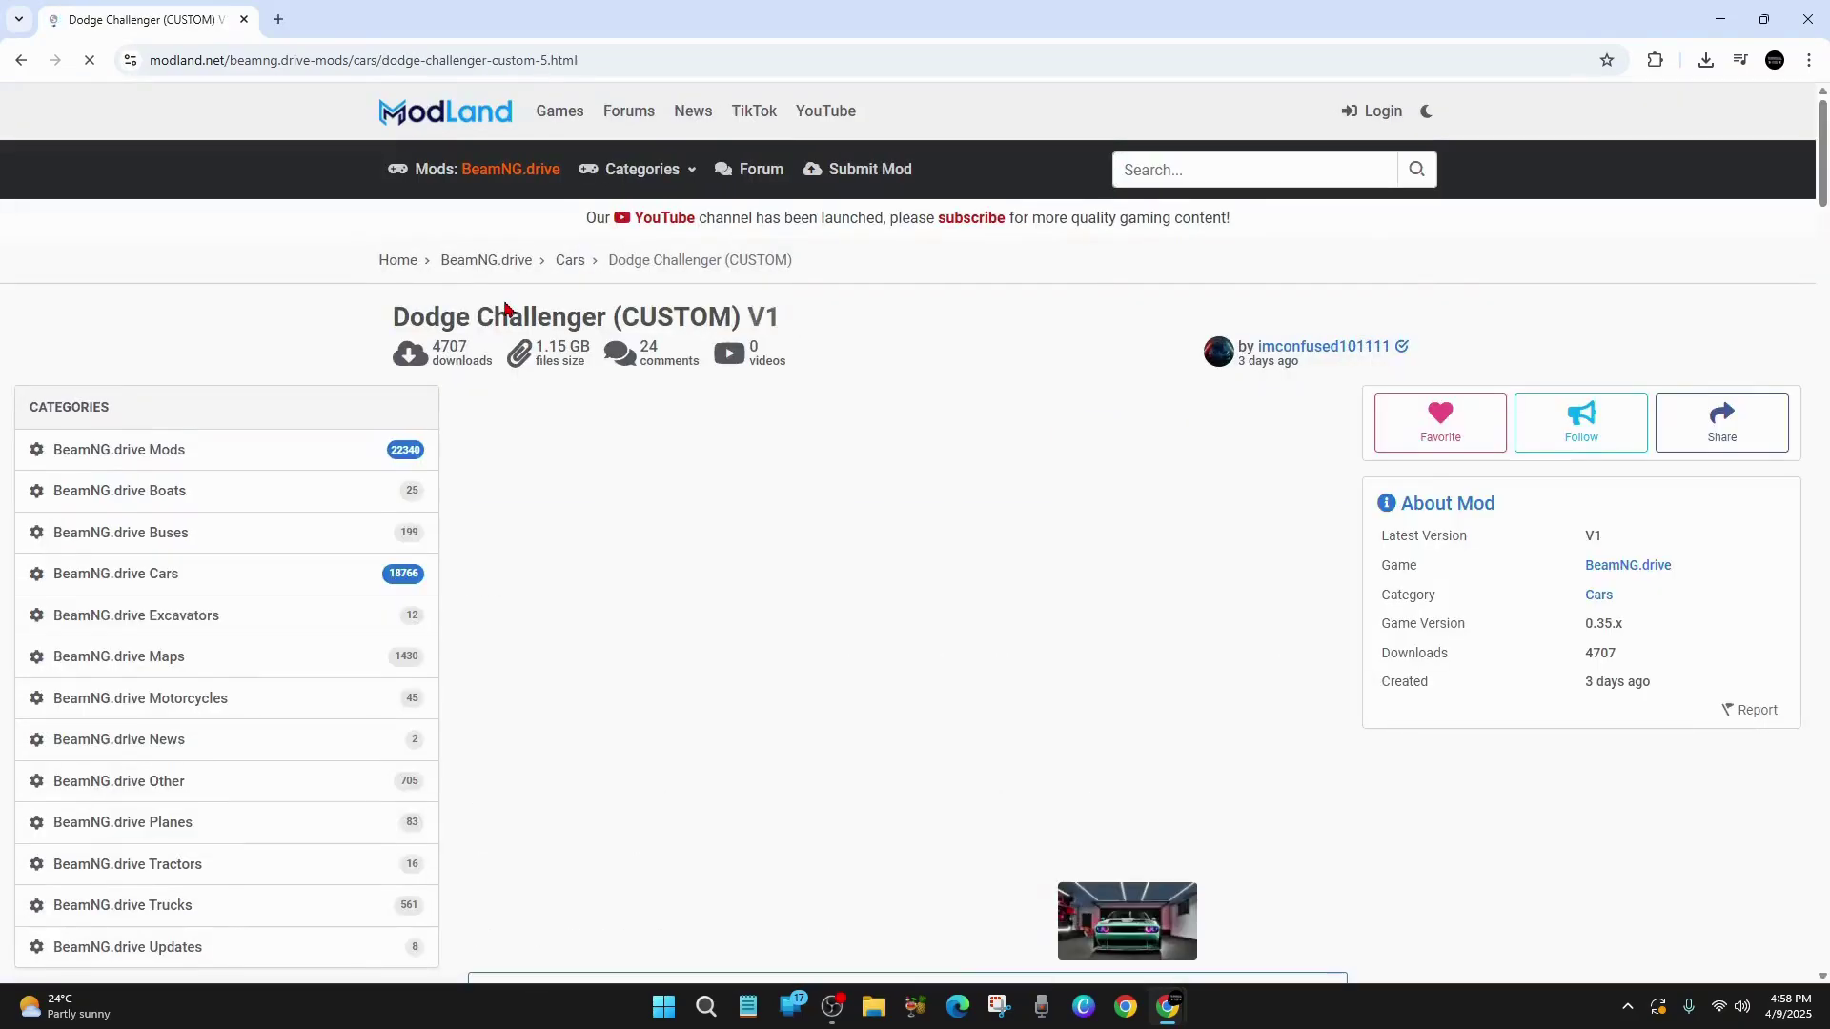
pyautogui.scroll(-1, 1067, 573)
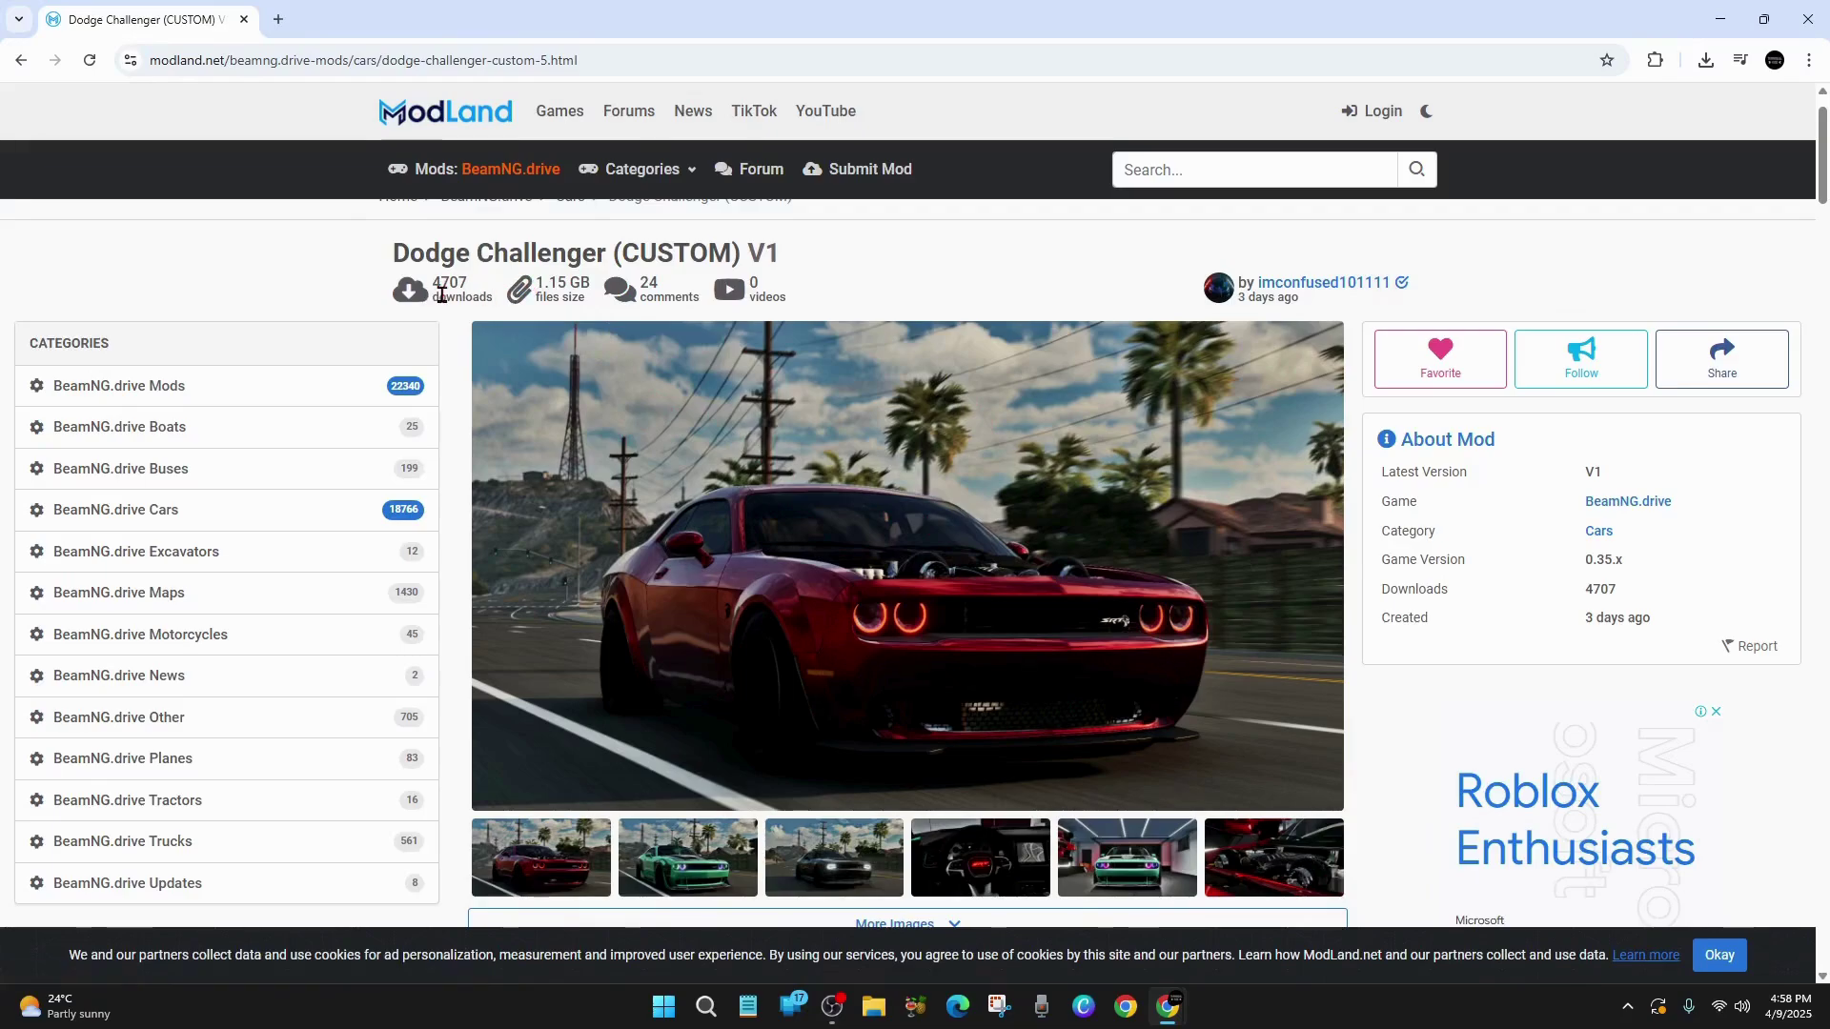
pyautogui.scroll(-9, 954, 558)
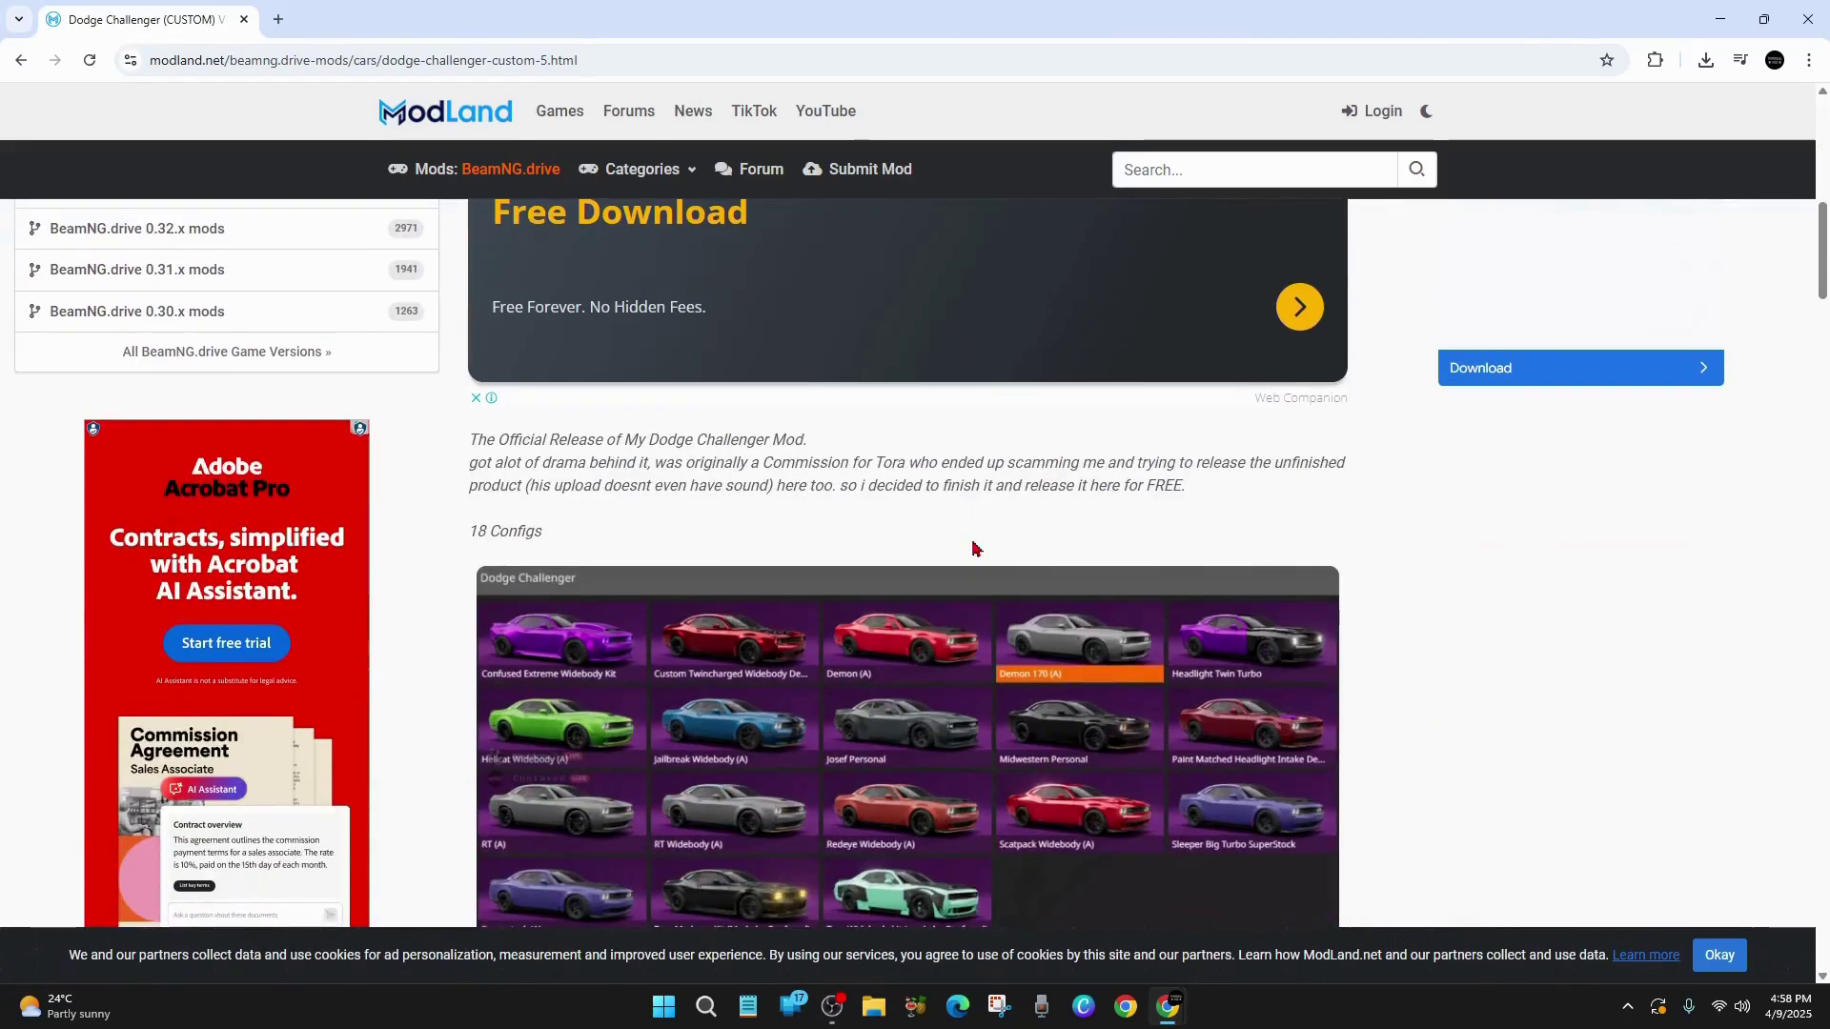
pyautogui.scroll(-4, 972, 548)
# Open the 18-configs image in a background tab, then read through the comments.
pyautogui.middleClick(1145, 466)
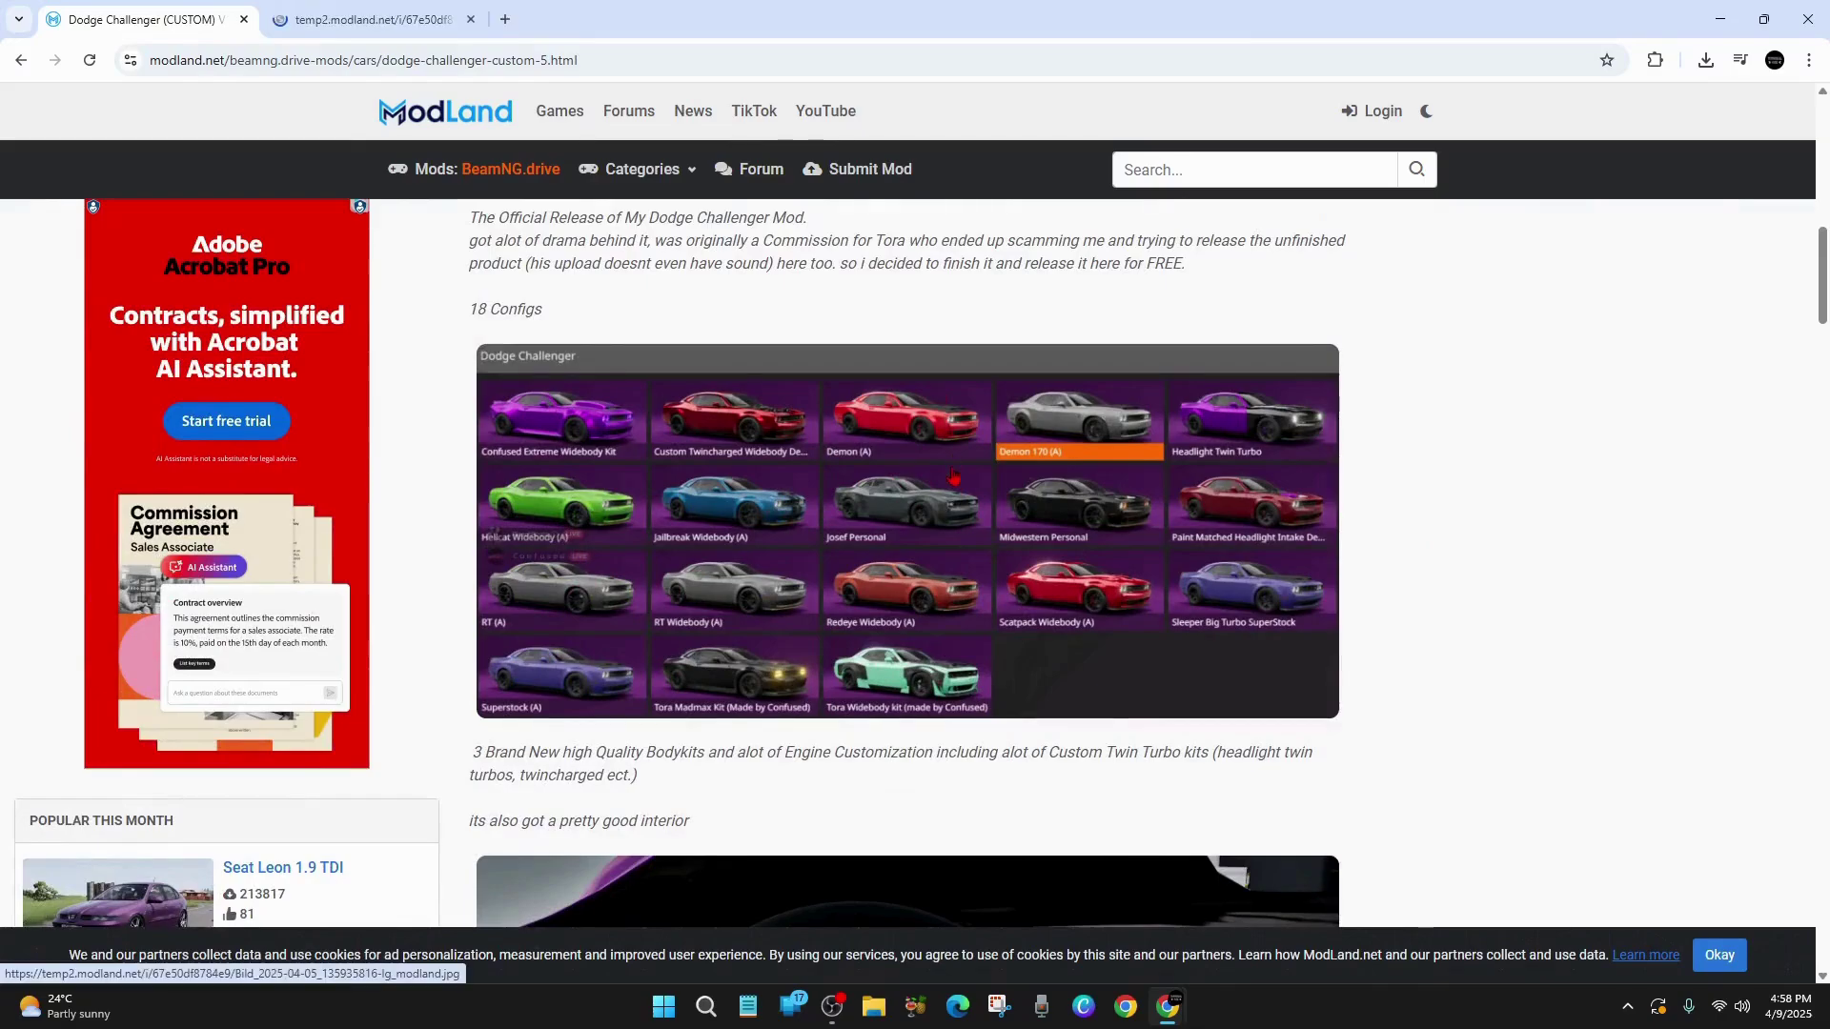
pyautogui.scroll(-15, 1778, 314)
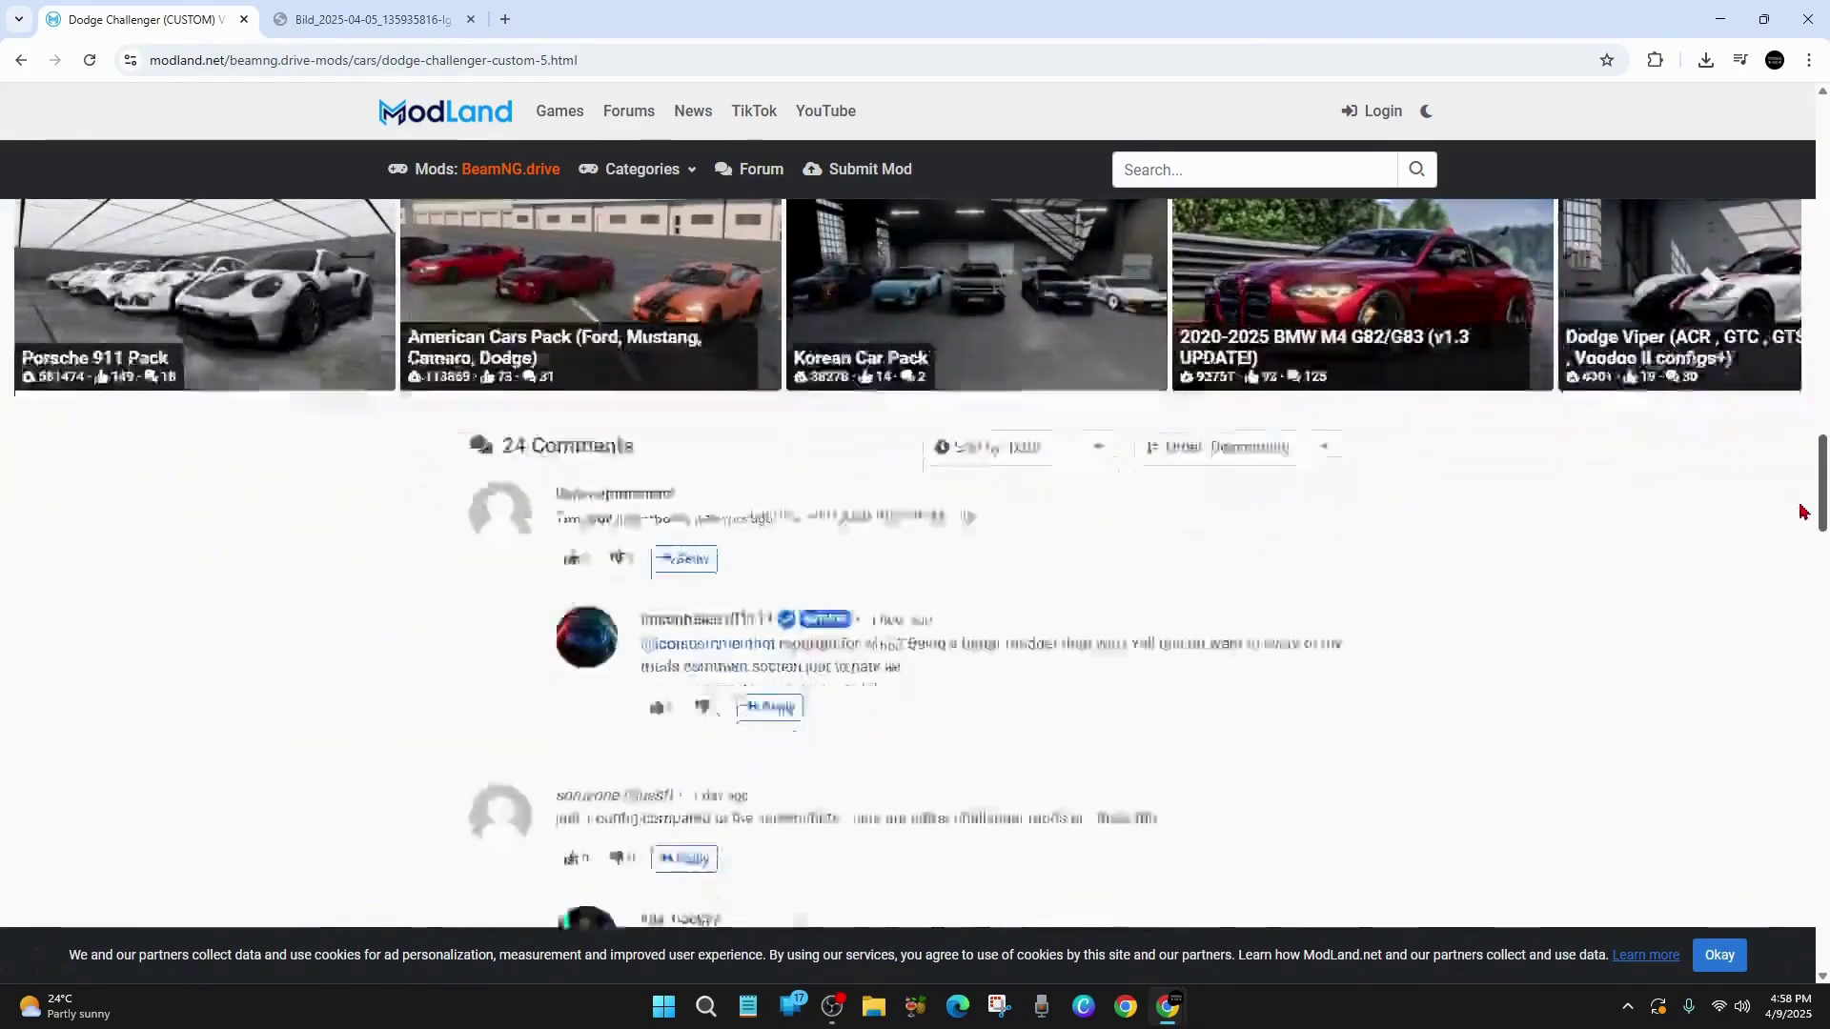
pyautogui.scroll(1, 1801, 515)
pyautogui.scroll(-1, 1801, 518)
pyautogui.middleClick(1417, 579)
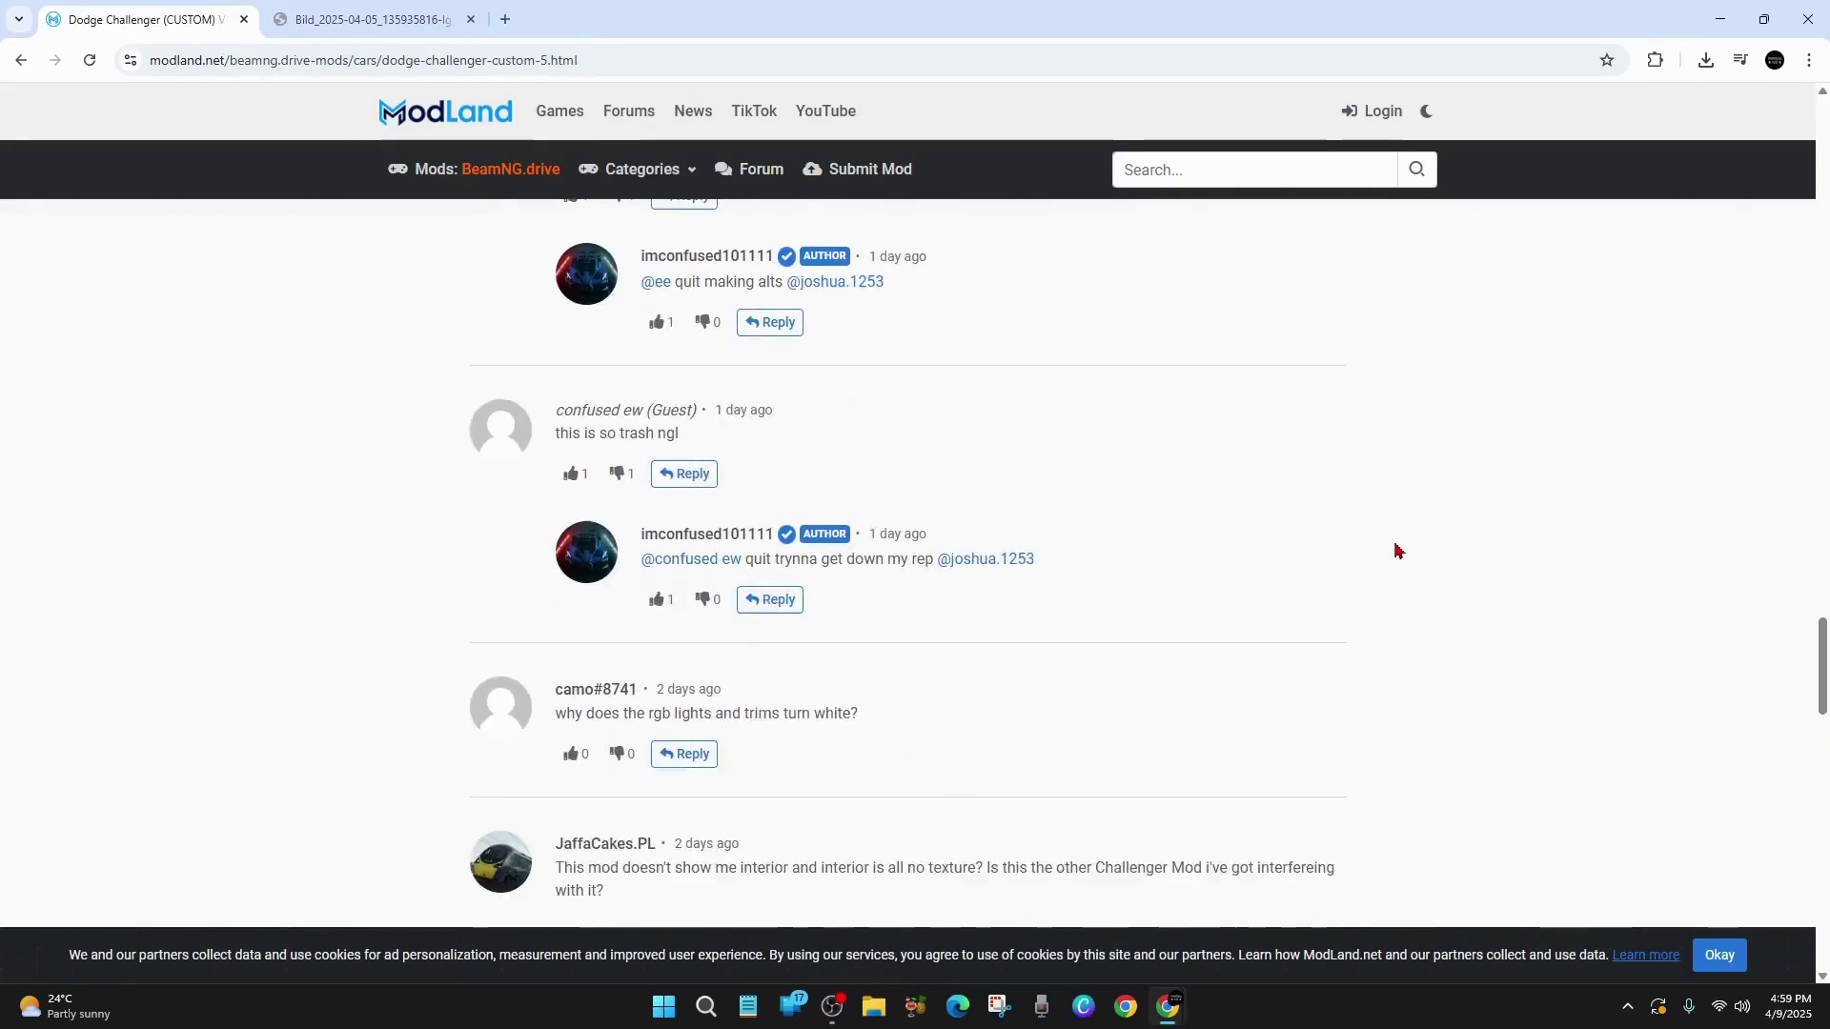
pyautogui.middleClick(1411, 572)
pyautogui.scroll(2, 1412, 582)
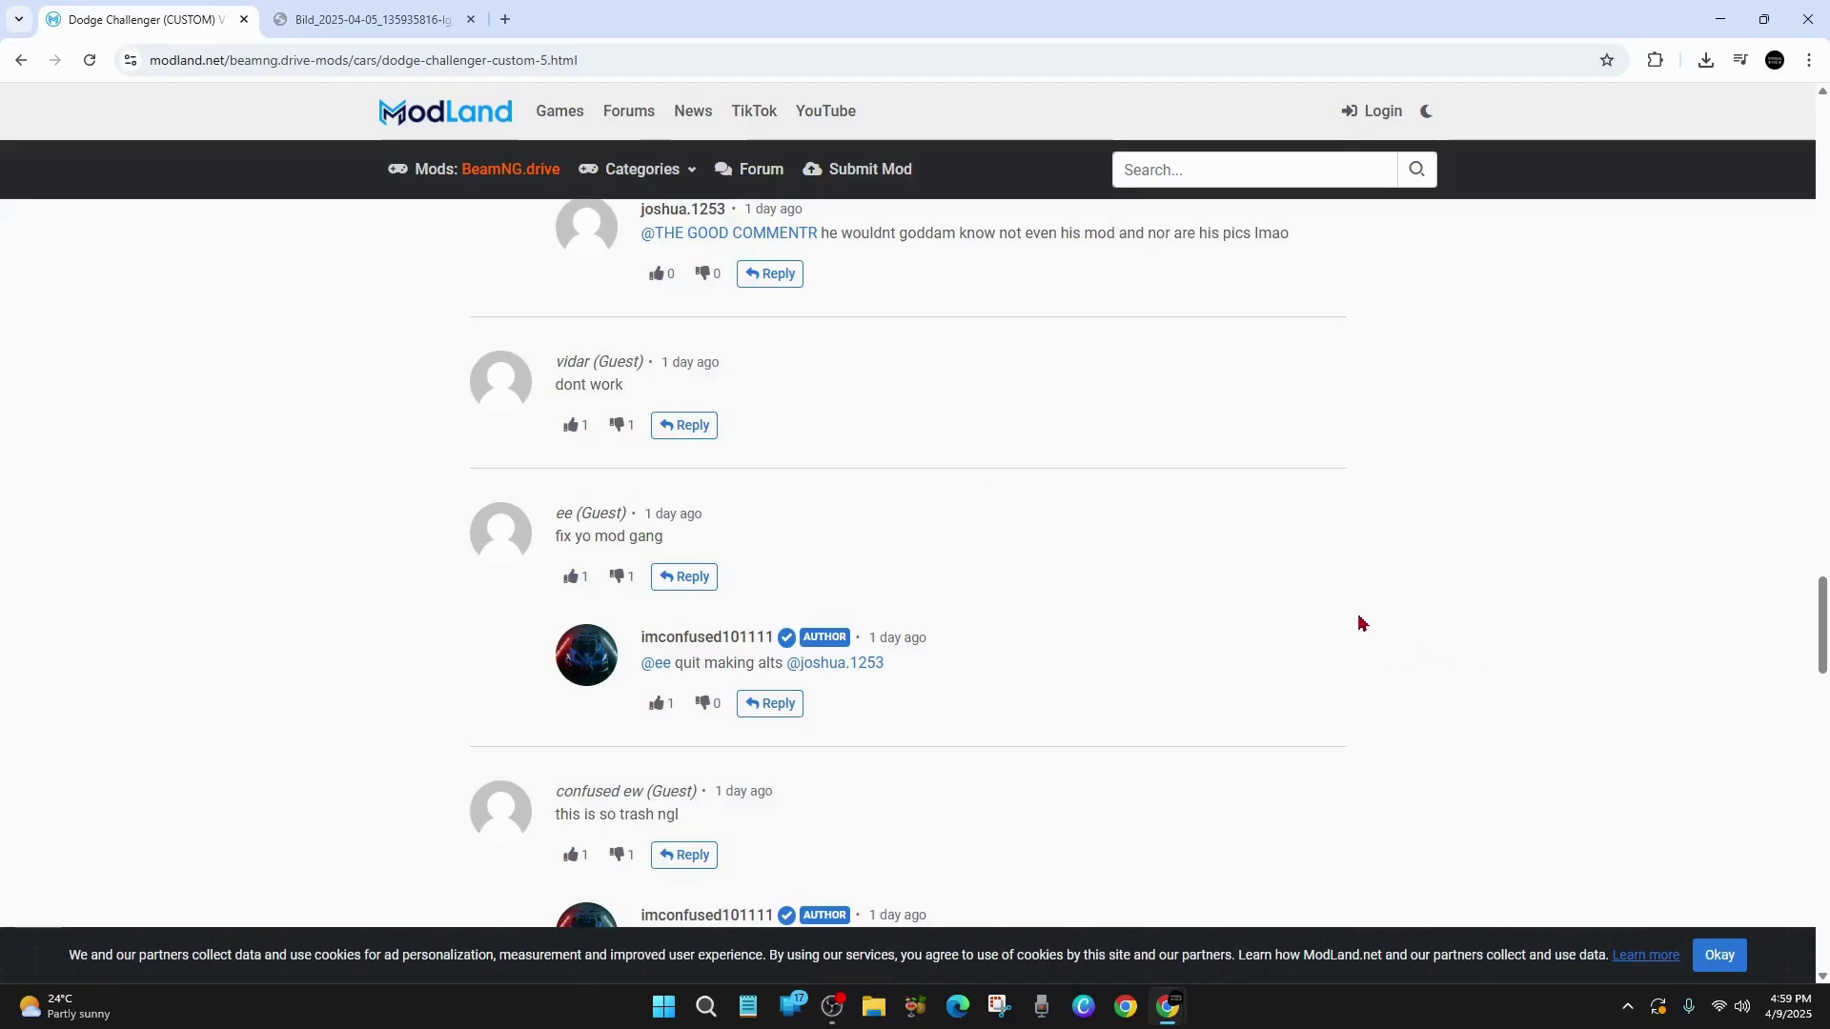
pyautogui.scroll(-1, 1468, 645)
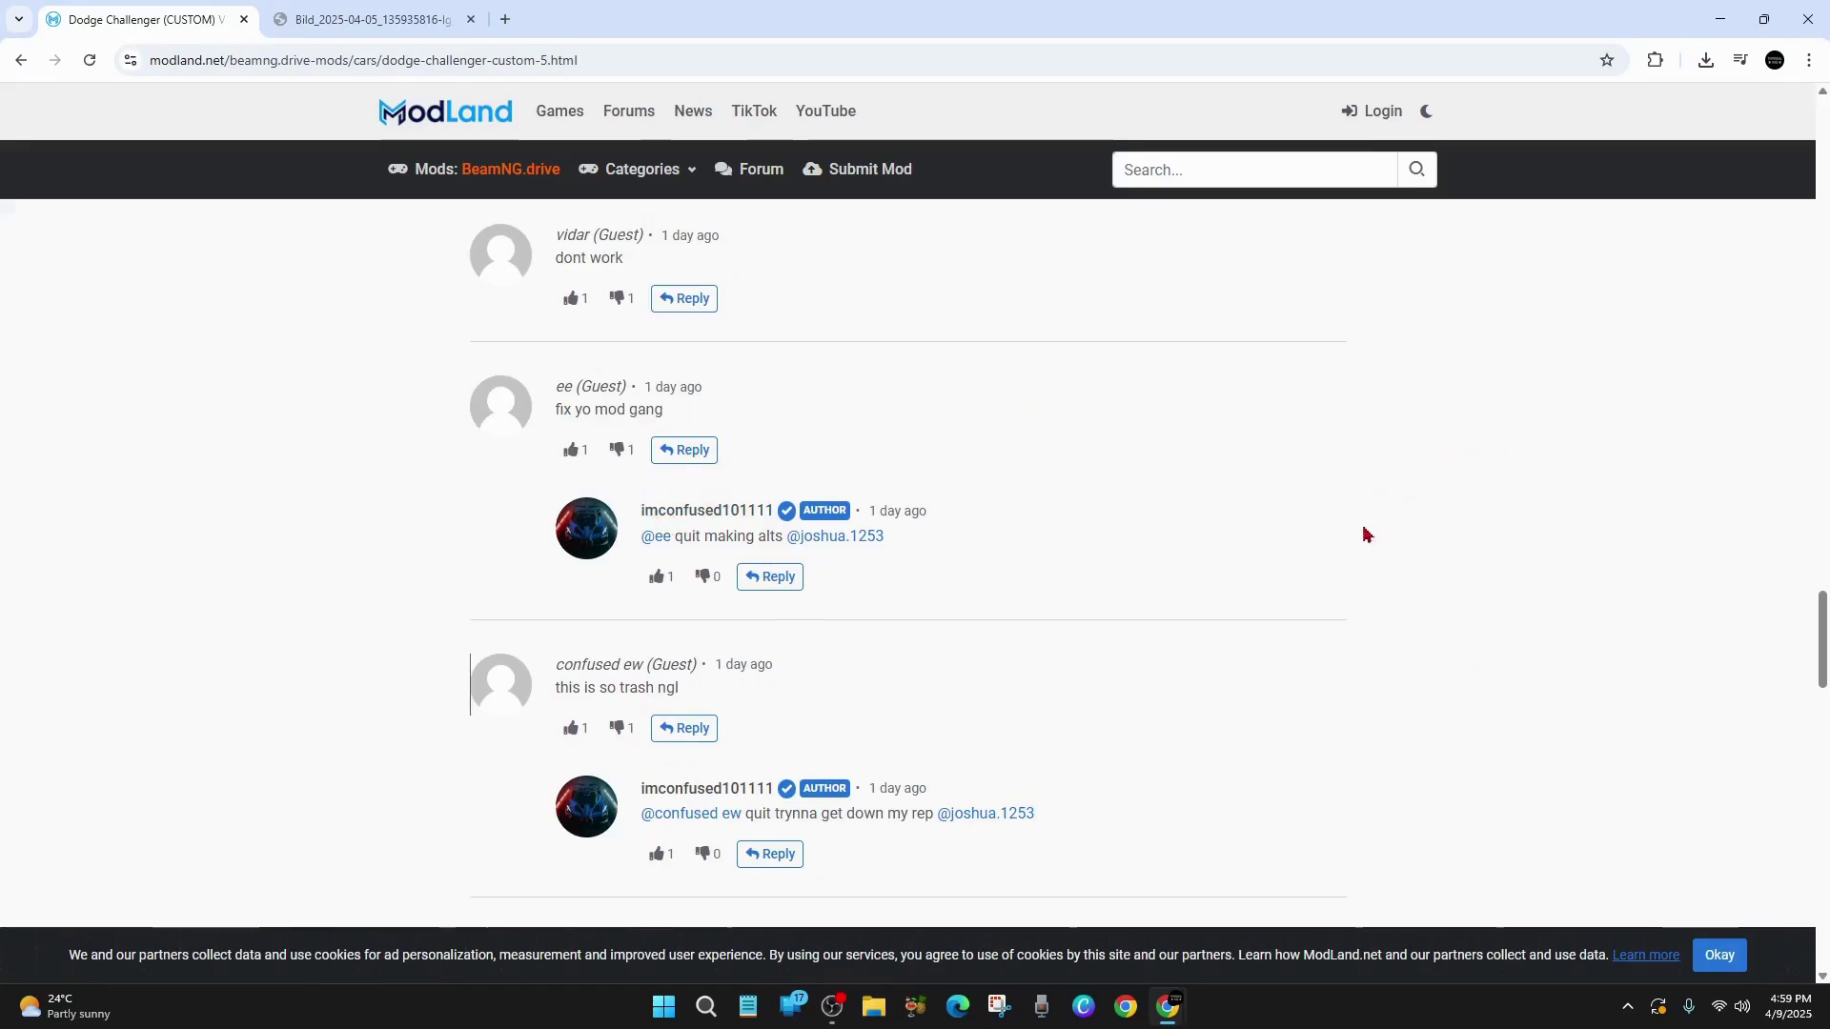
pyautogui.scroll(-5, 1319, 531)
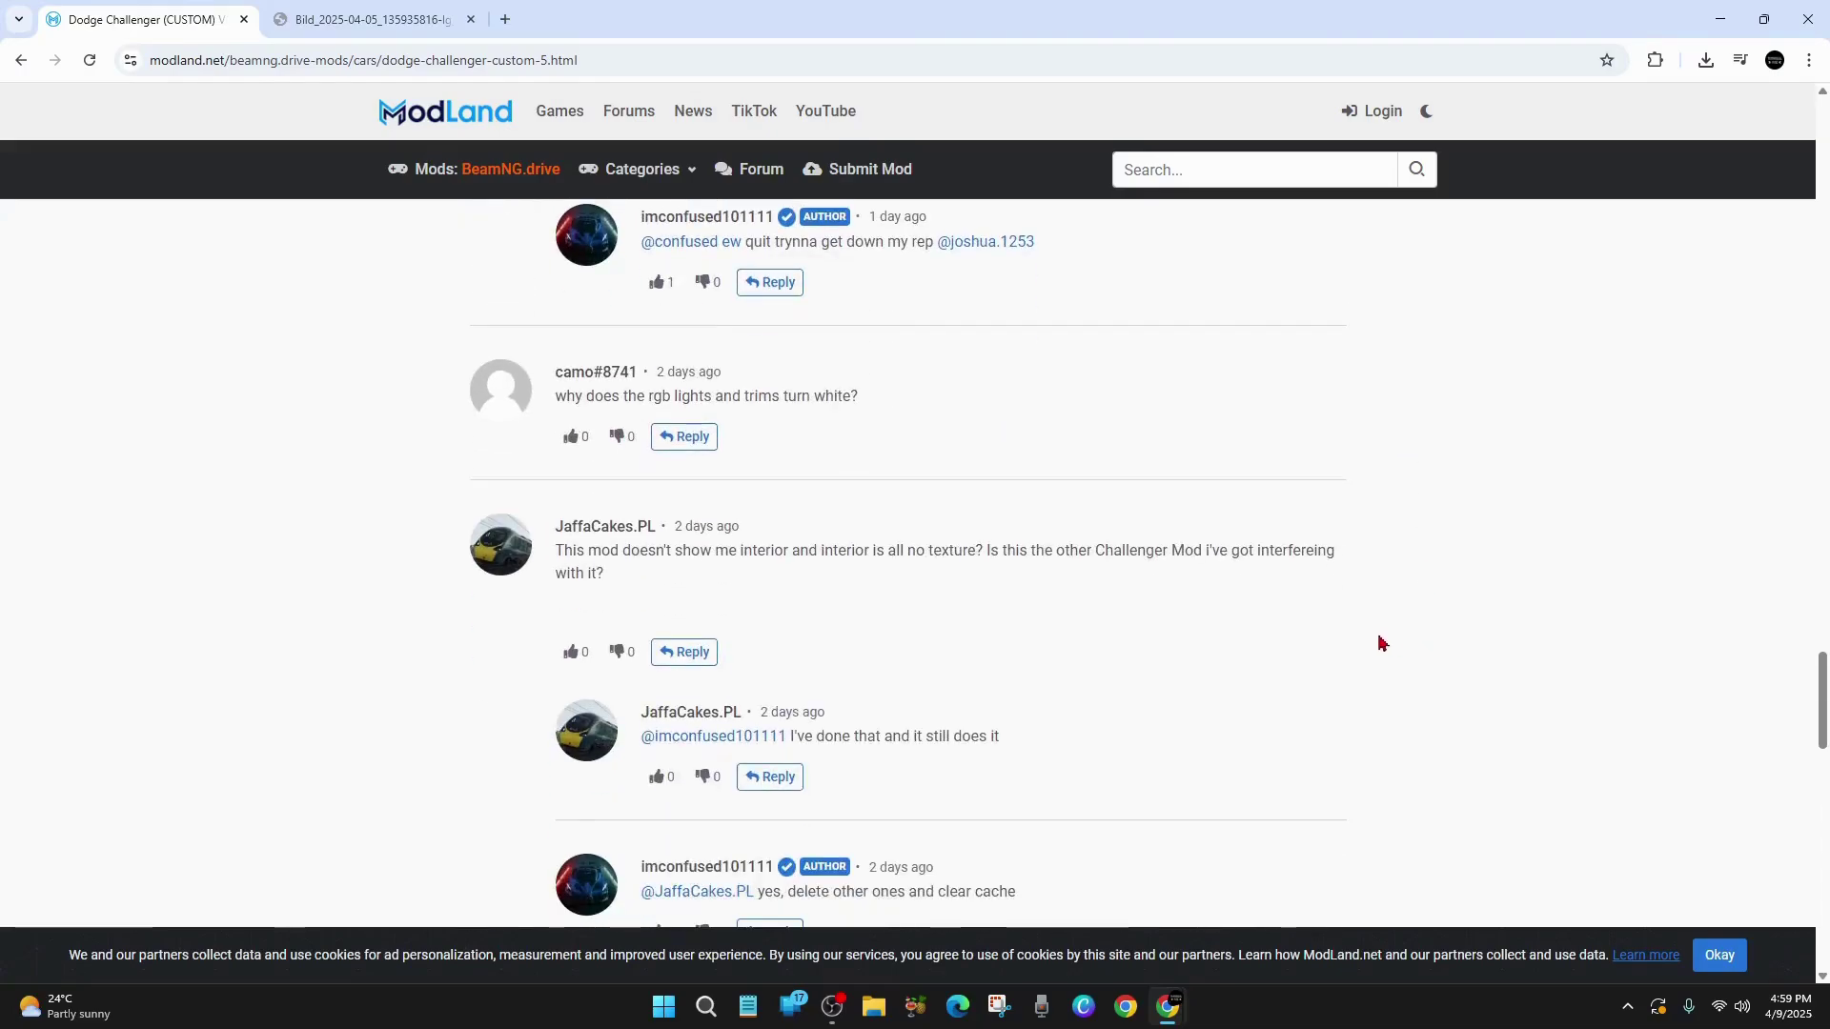
pyautogui.scroll(-6, 1426, 603)
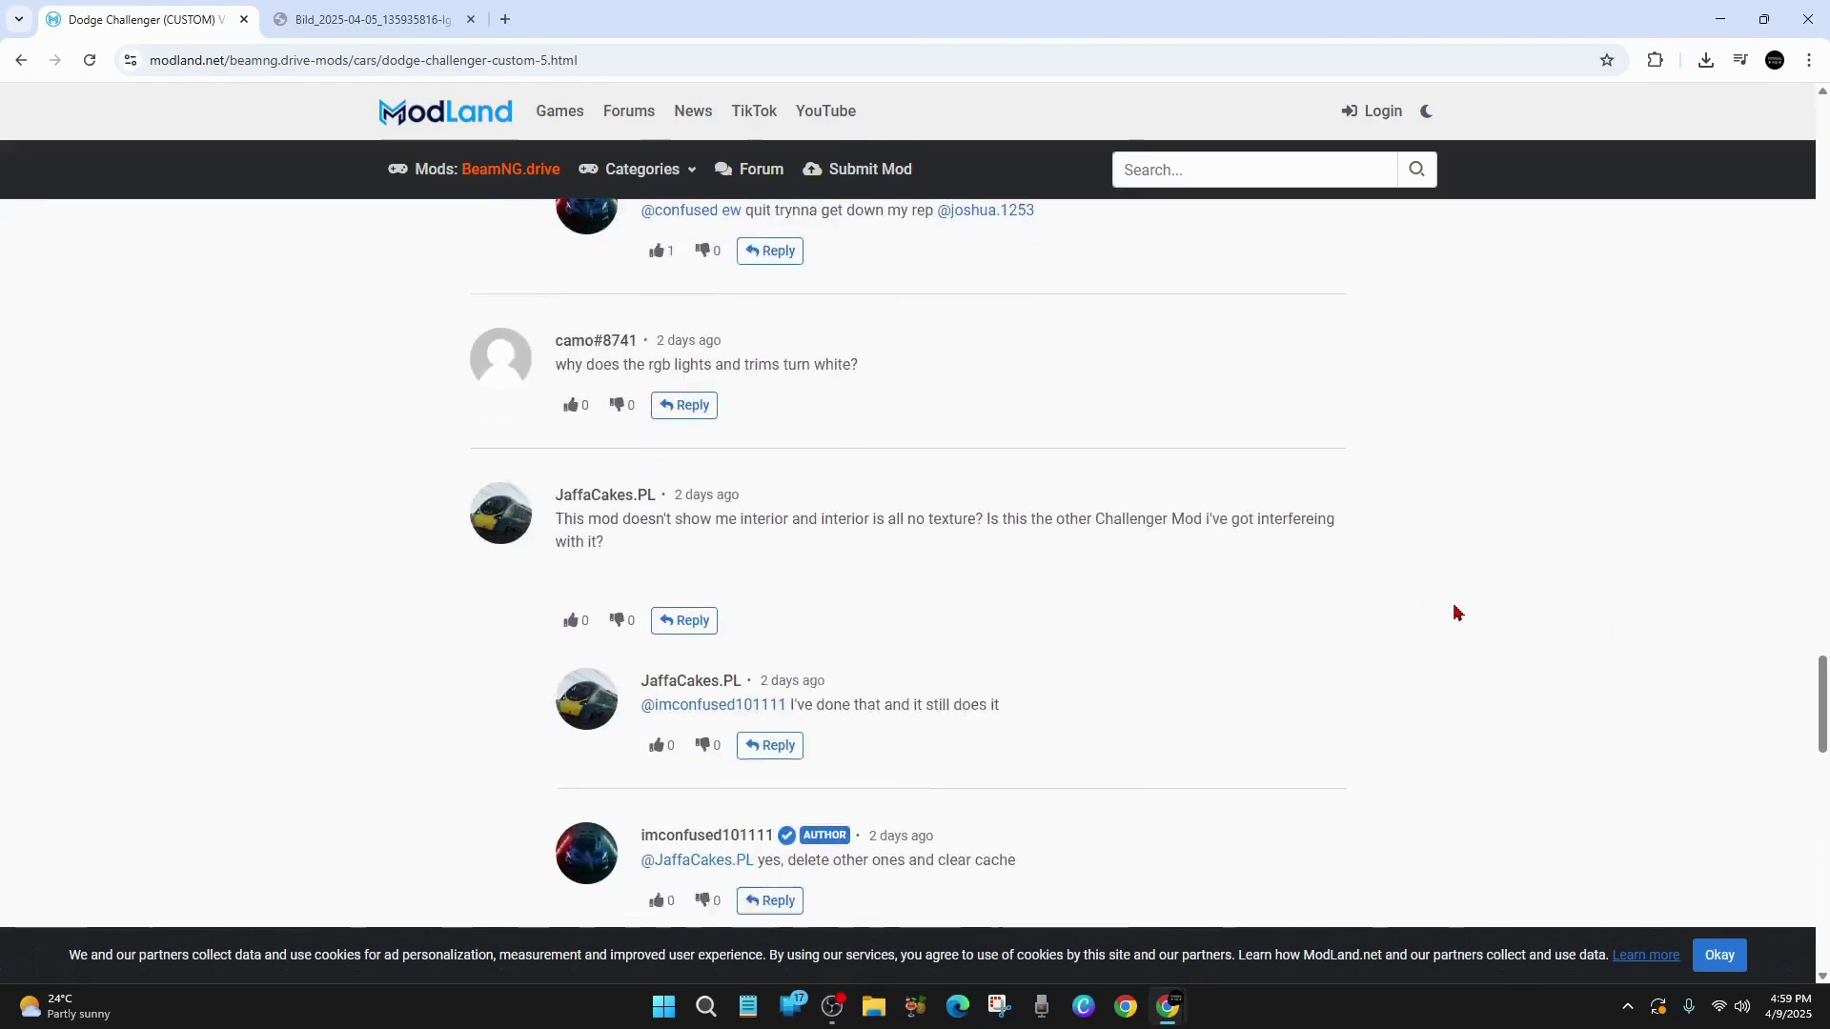
pyautogui.scroll(15, 1356, 723)
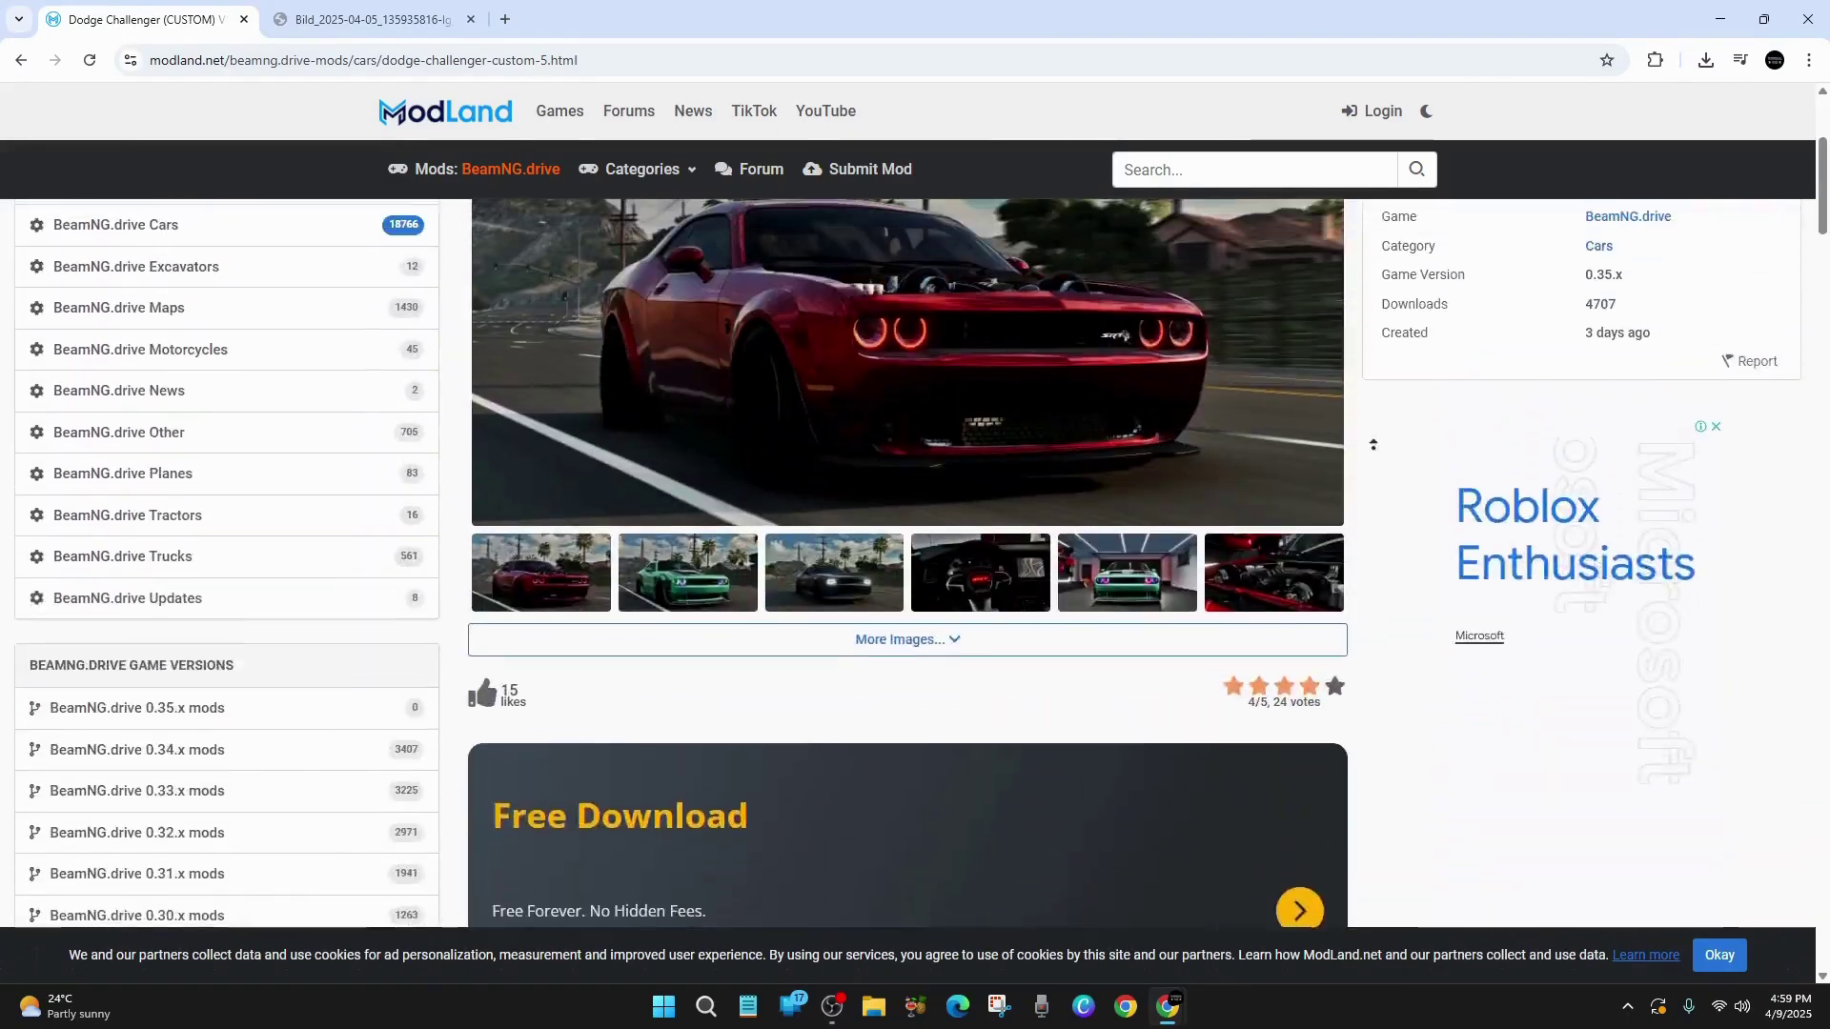
# Follow the Modsfire.com link for Confused Chally V1.zip and select the modsfire.com address in the leaving-site notice.
pyautogui.scroll(4, 1372, 444)
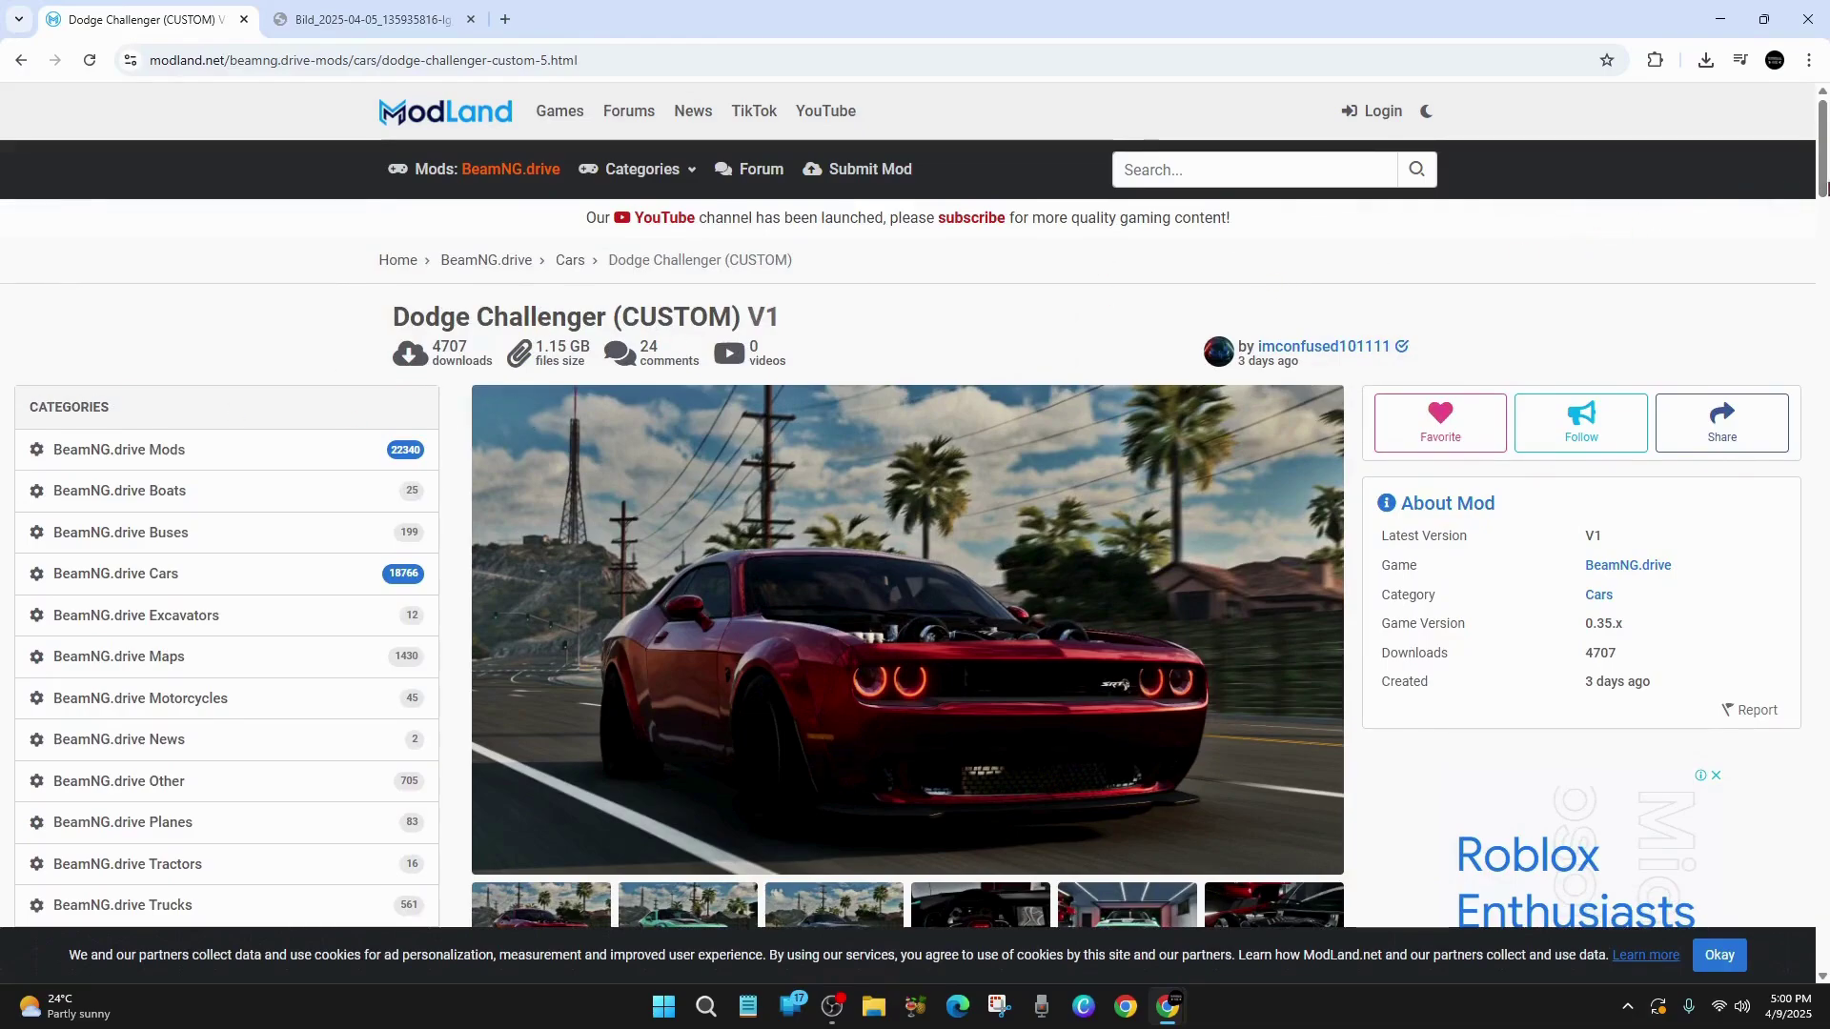
pyautogui.moveTo(1823, 190); pyautogui.dragTo(1825, 431)
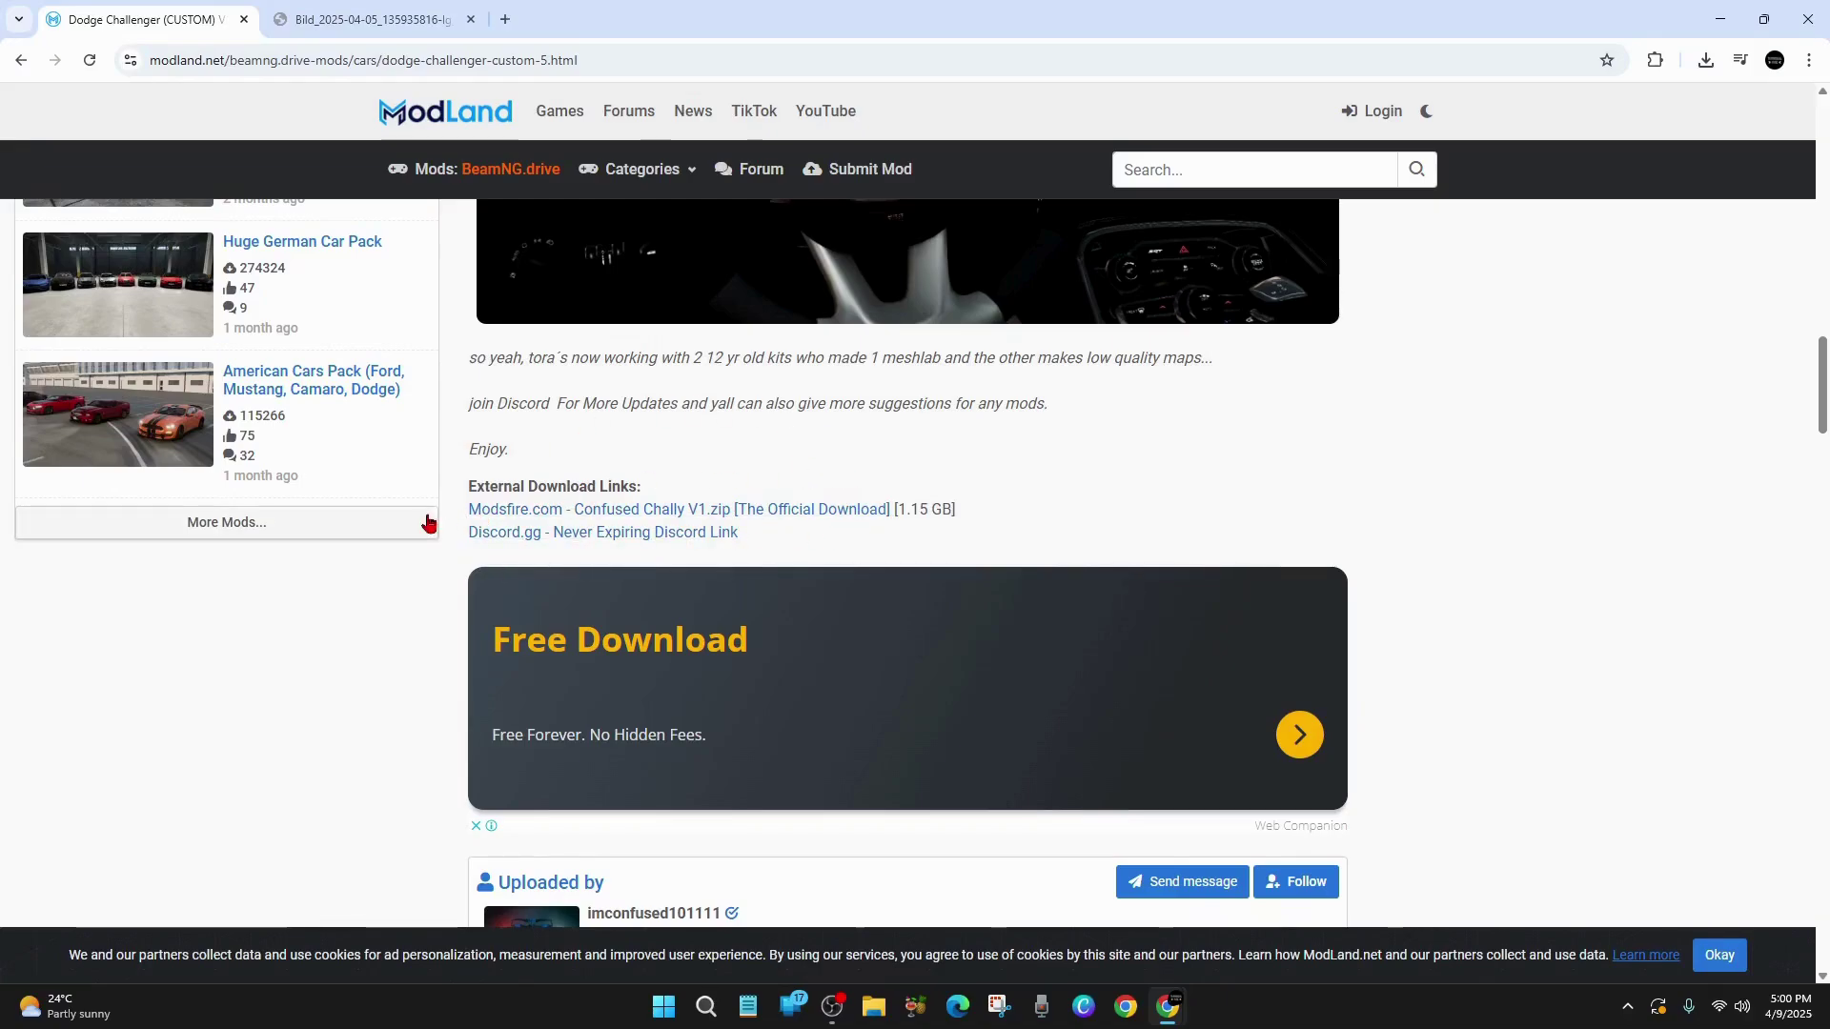
pyautogui.click(826, 515)
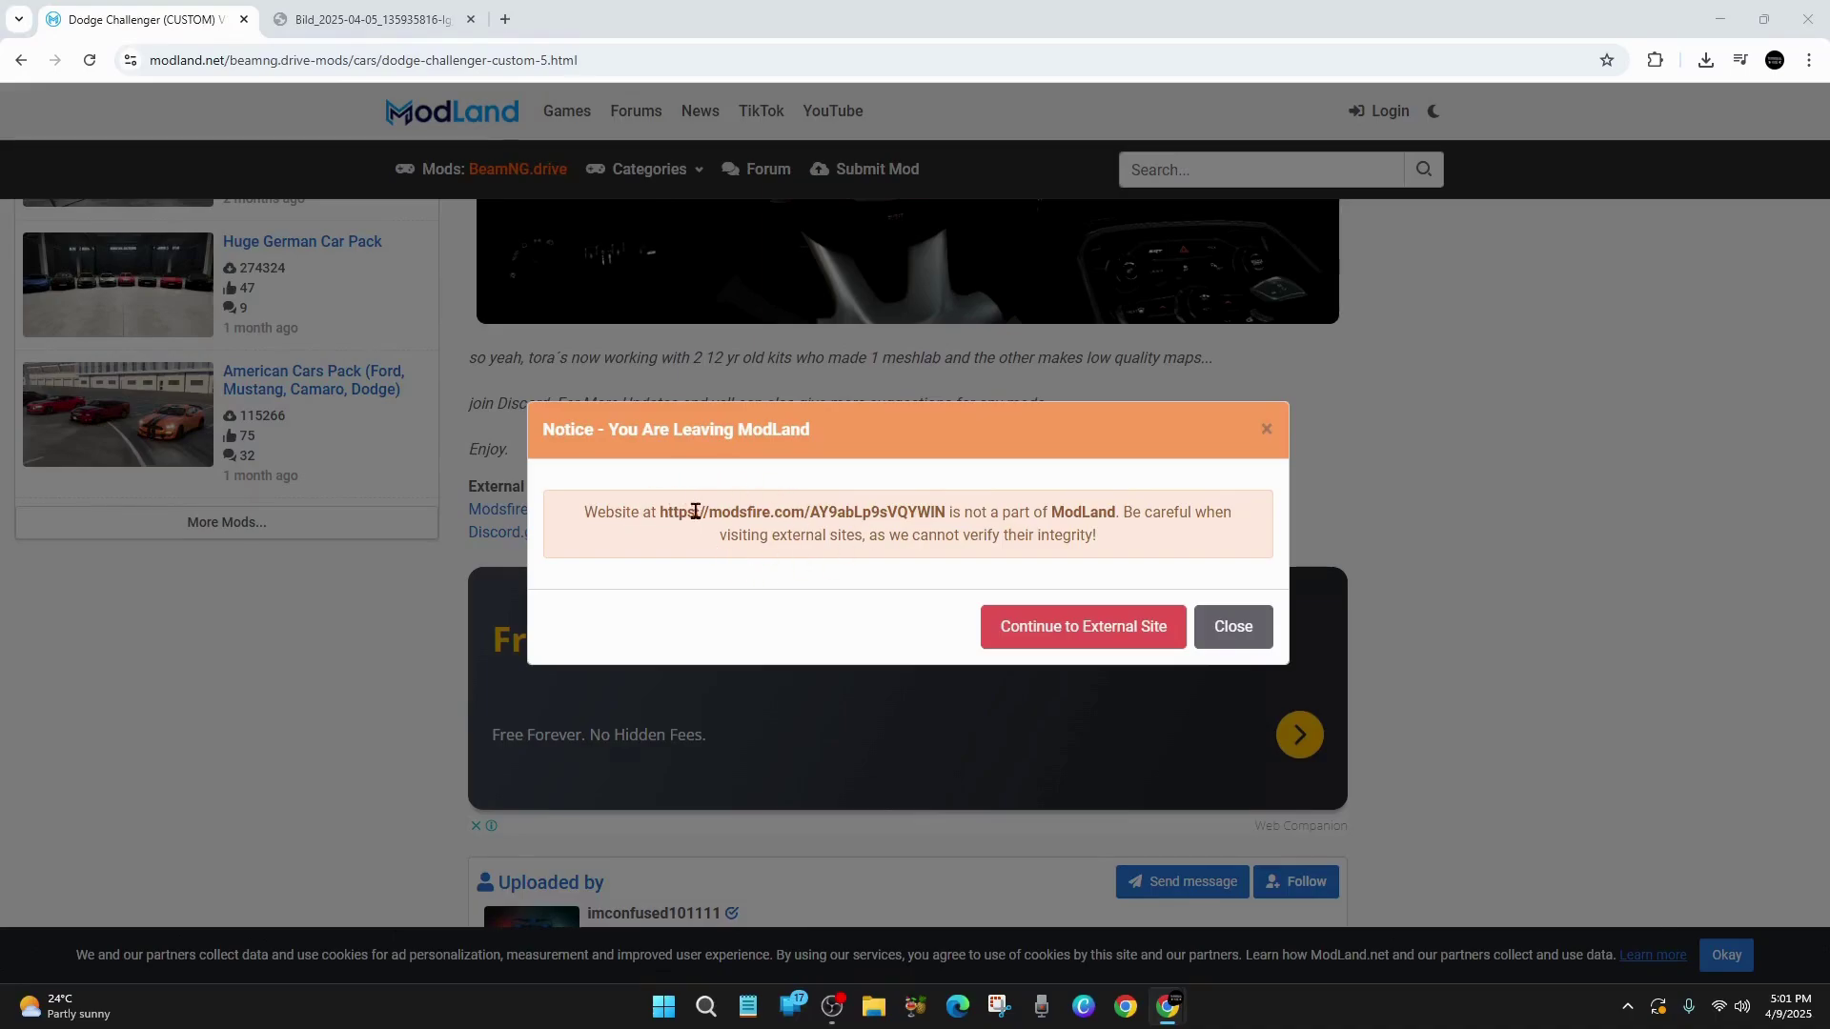
pyautogui.doubleClick(1083, 513)
pyautogui.click(1187, 506)
pyautogui.moveTo(947, 513); pyautogui.dragTo(660, 513)
# Continue to the external ModsFire site and close the configs image tab.
pyautogui.click(1084, 626)
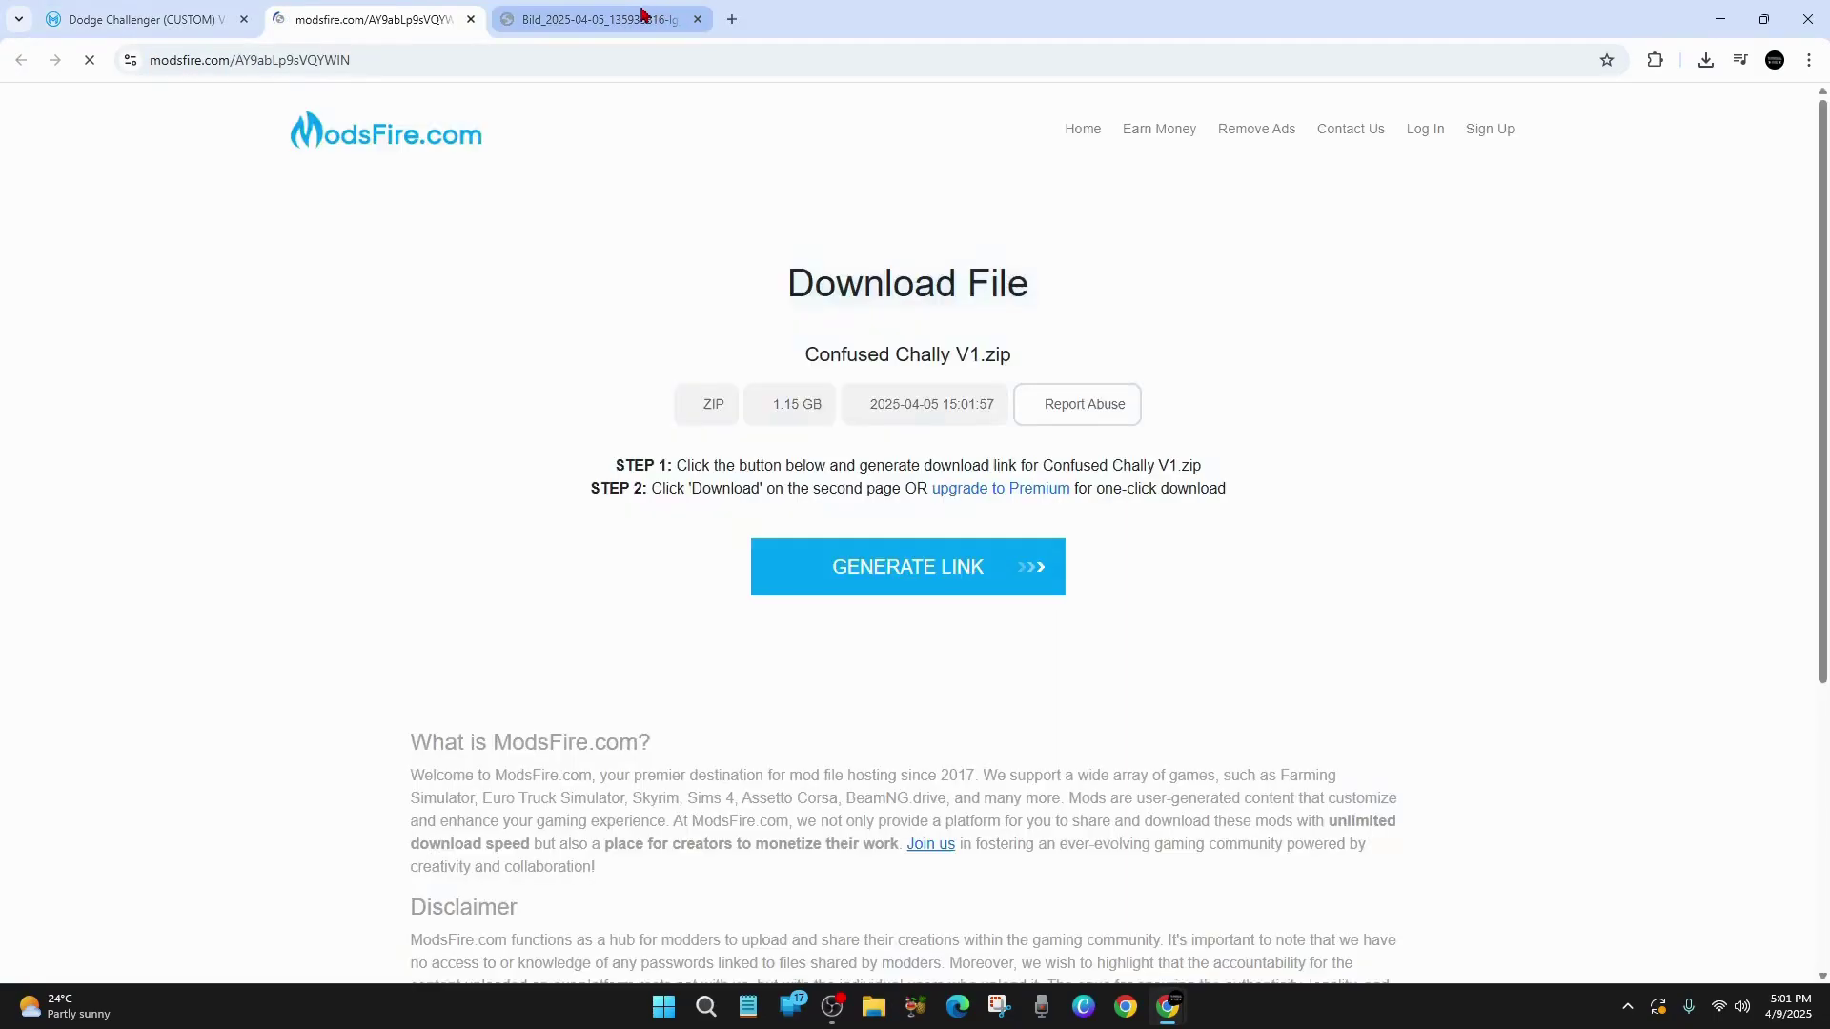
pyautogui.click(697, 20)
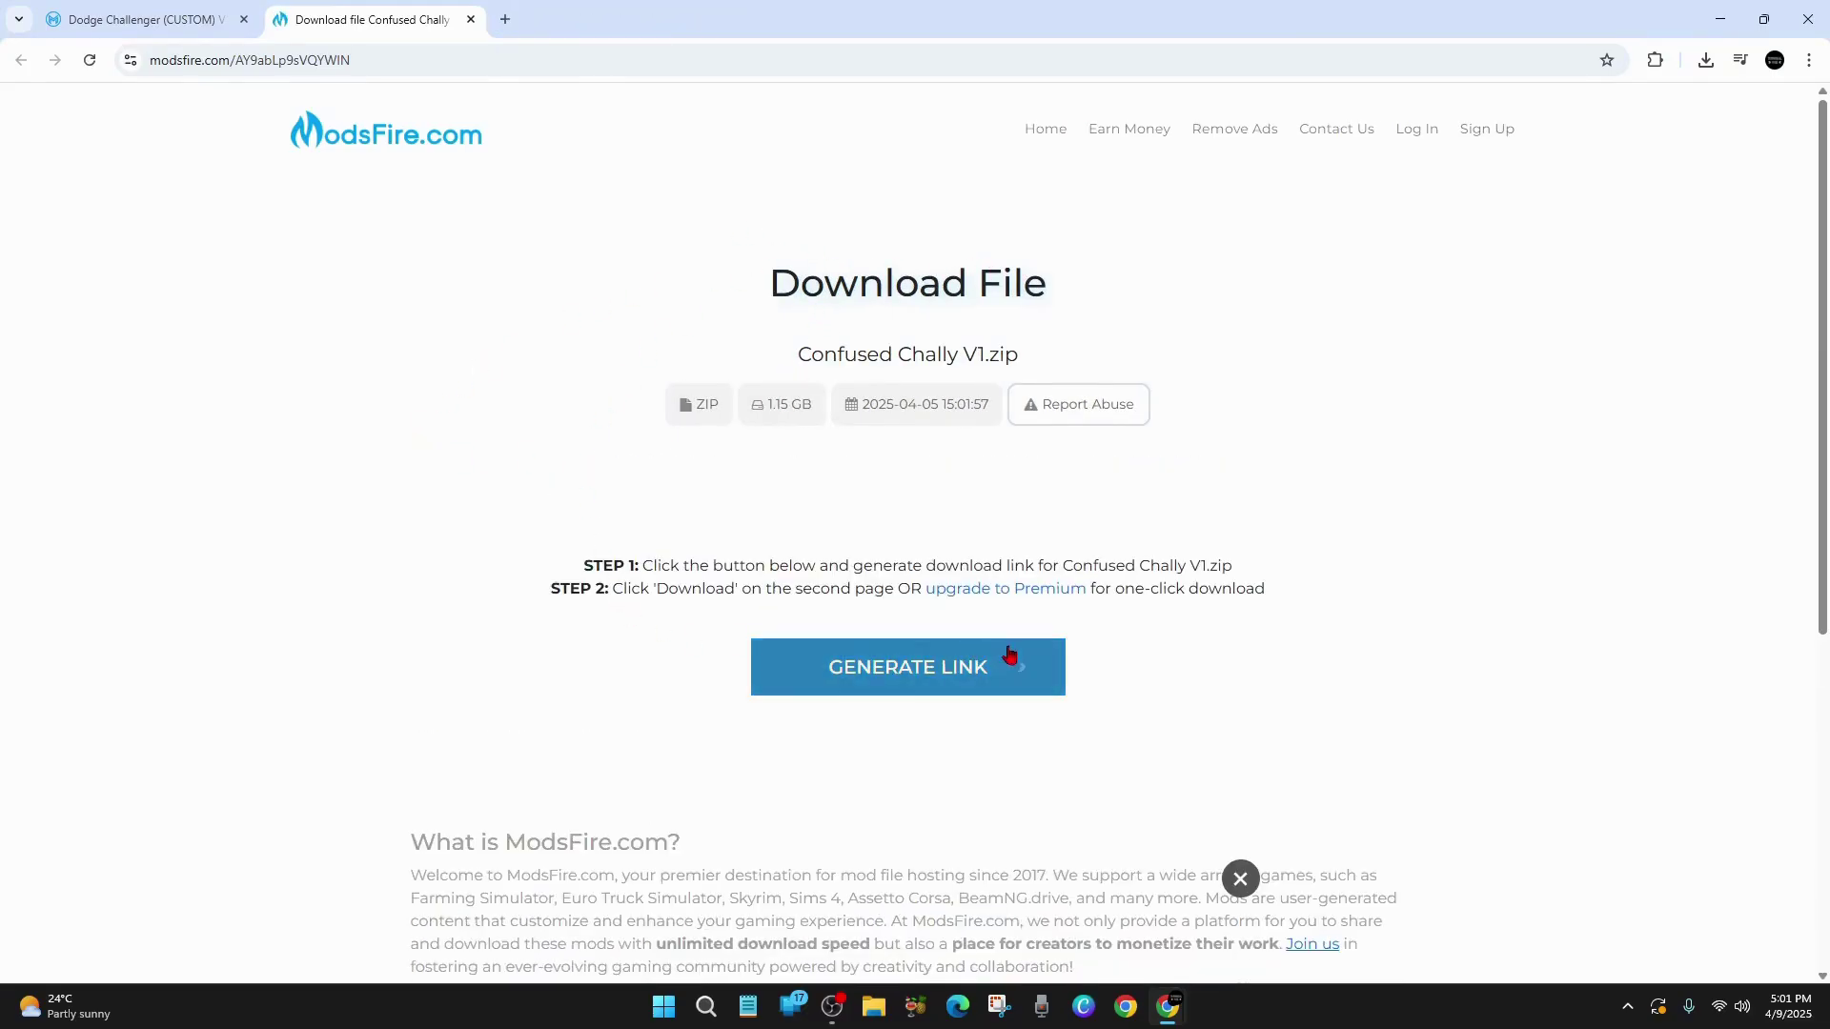
pyautogui.moveTo(733, 568); pyautogui.dragTo(1073, 570)
pyautogui.click(1134, 570)
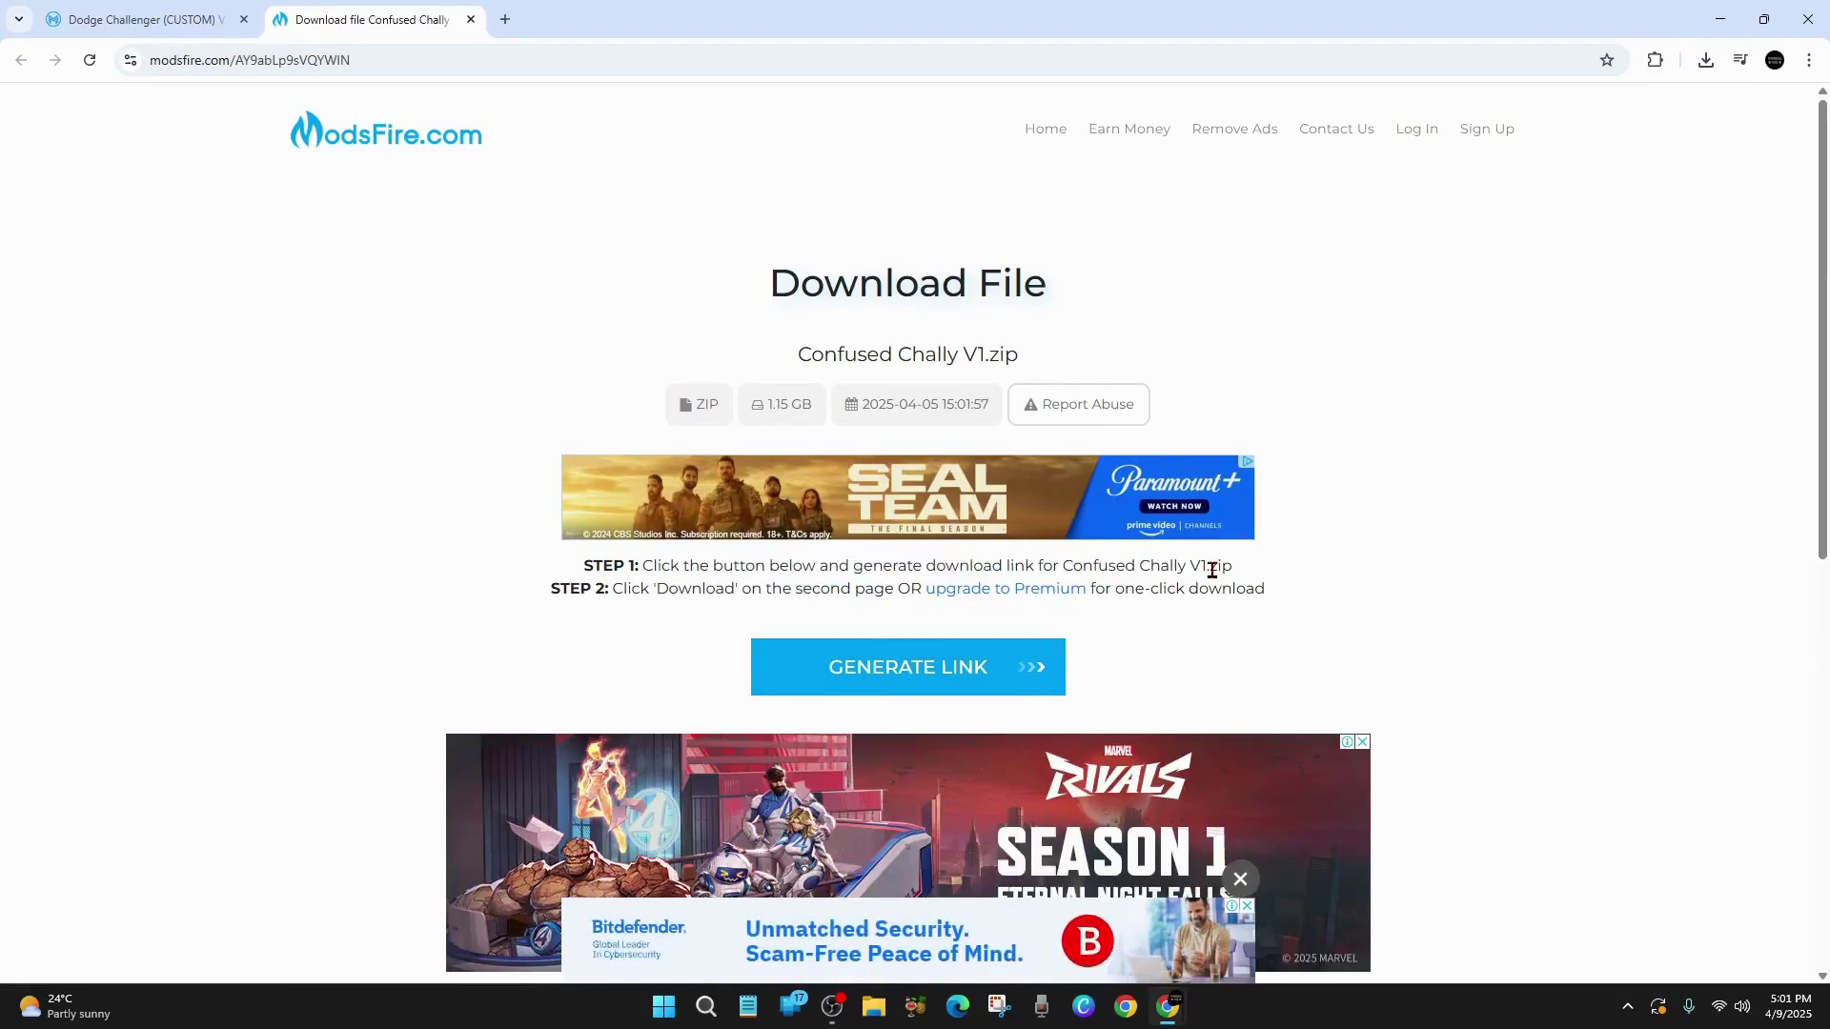
# Generate the link and start downloading Confused Chally V1.zip, checking its progress in Chrome's download bubble.
pyautogui.click(788, 666)
pyautogui.click(947, 667)
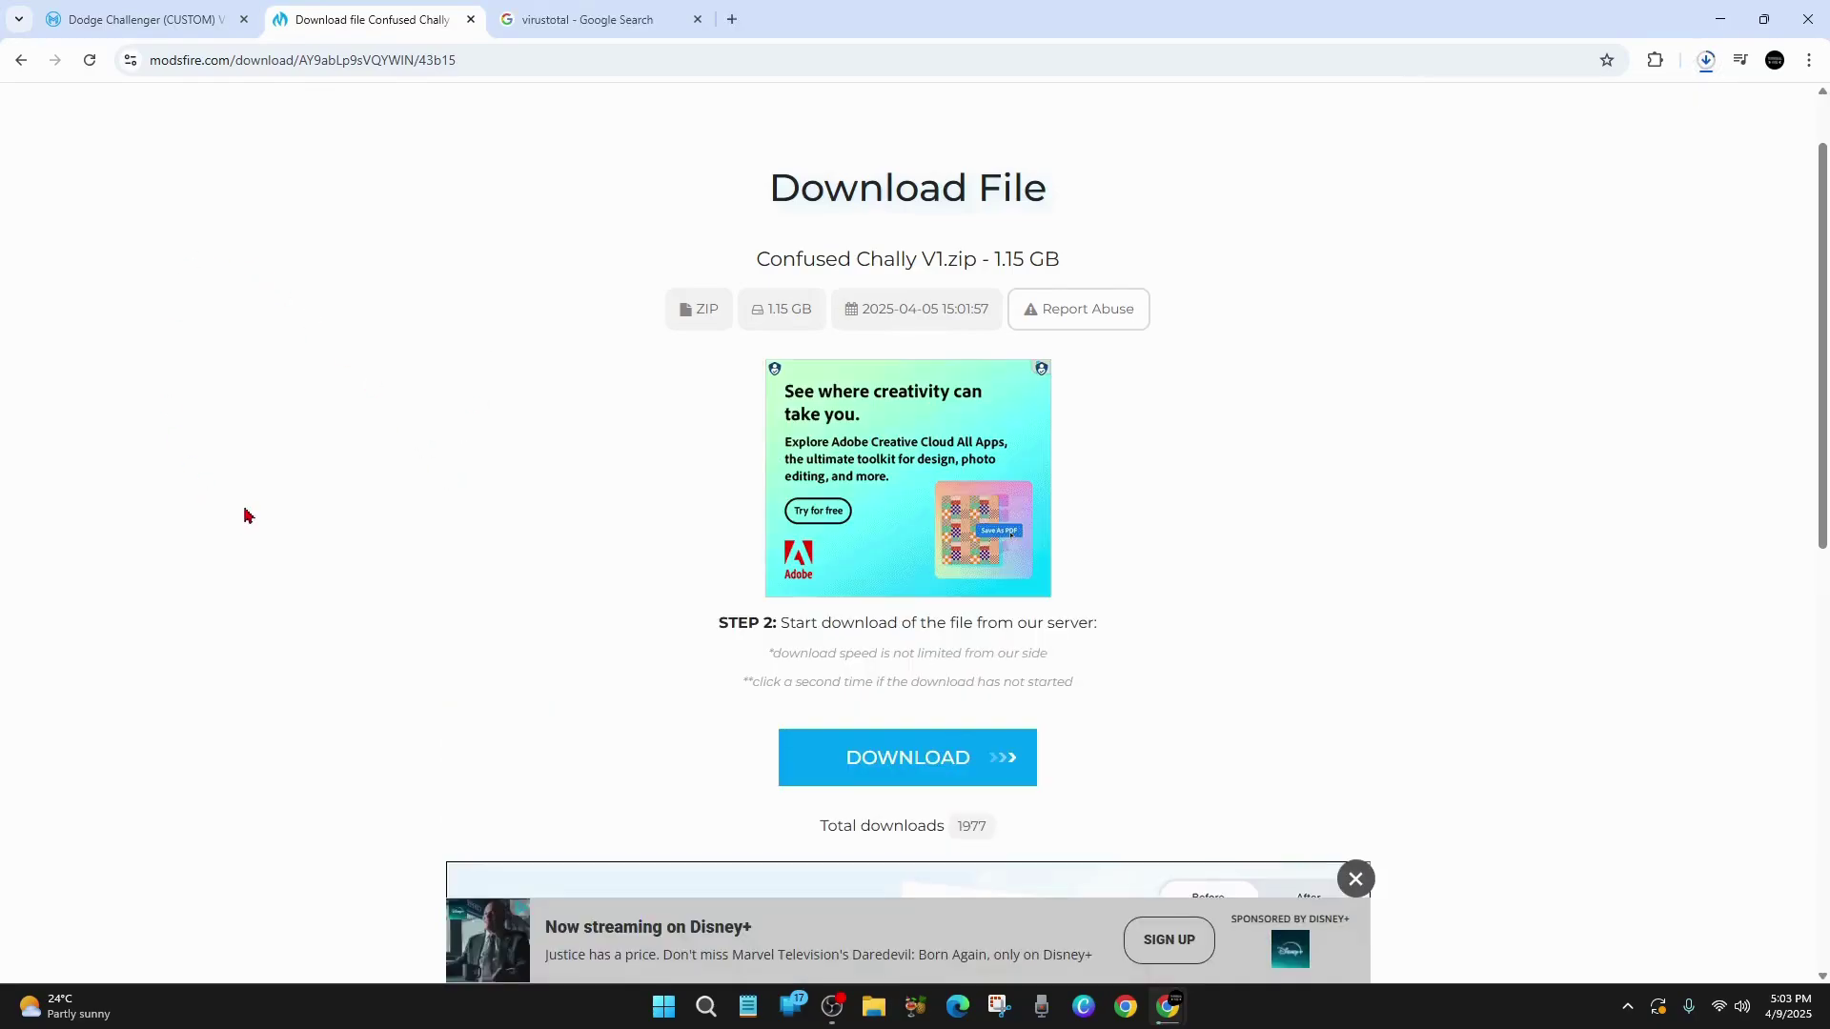
pyautogui.click(1706, 59)
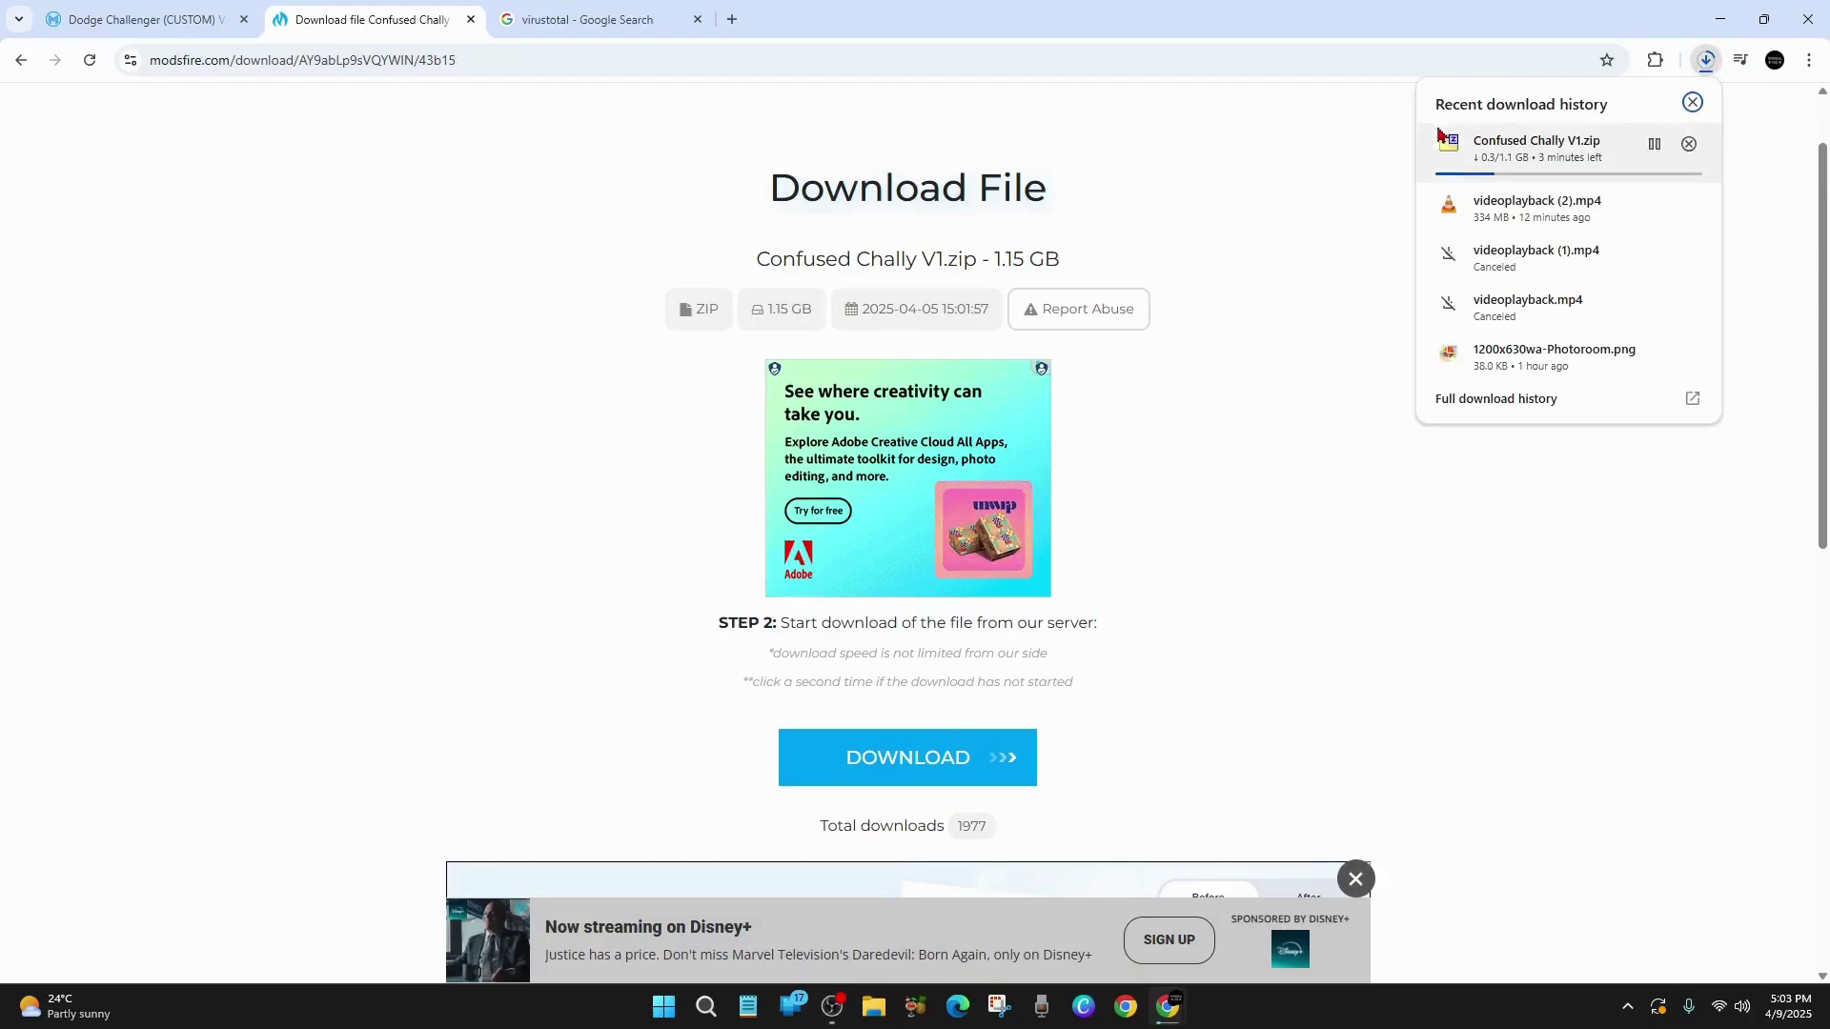
pyautogui.click(324, 340)
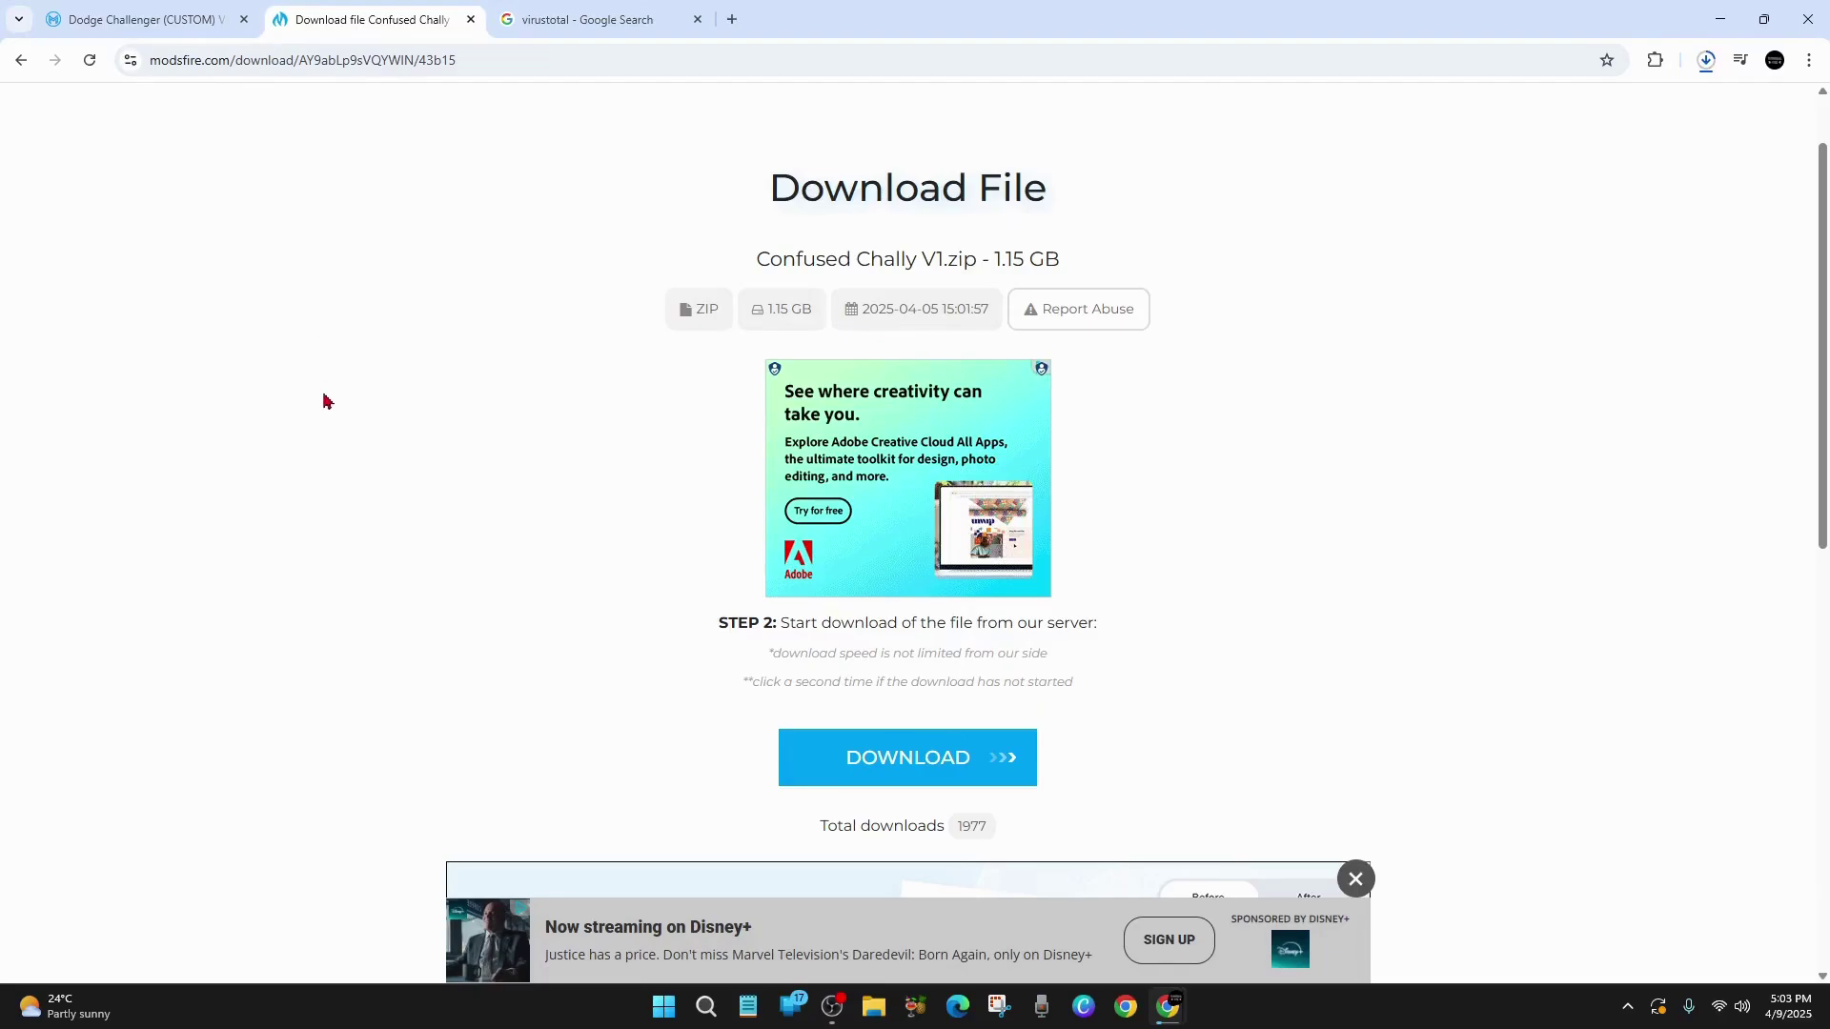
# Open the VirusTotal - Home result from the virustotal Google search tab.
pyautogui.click(629, 11)
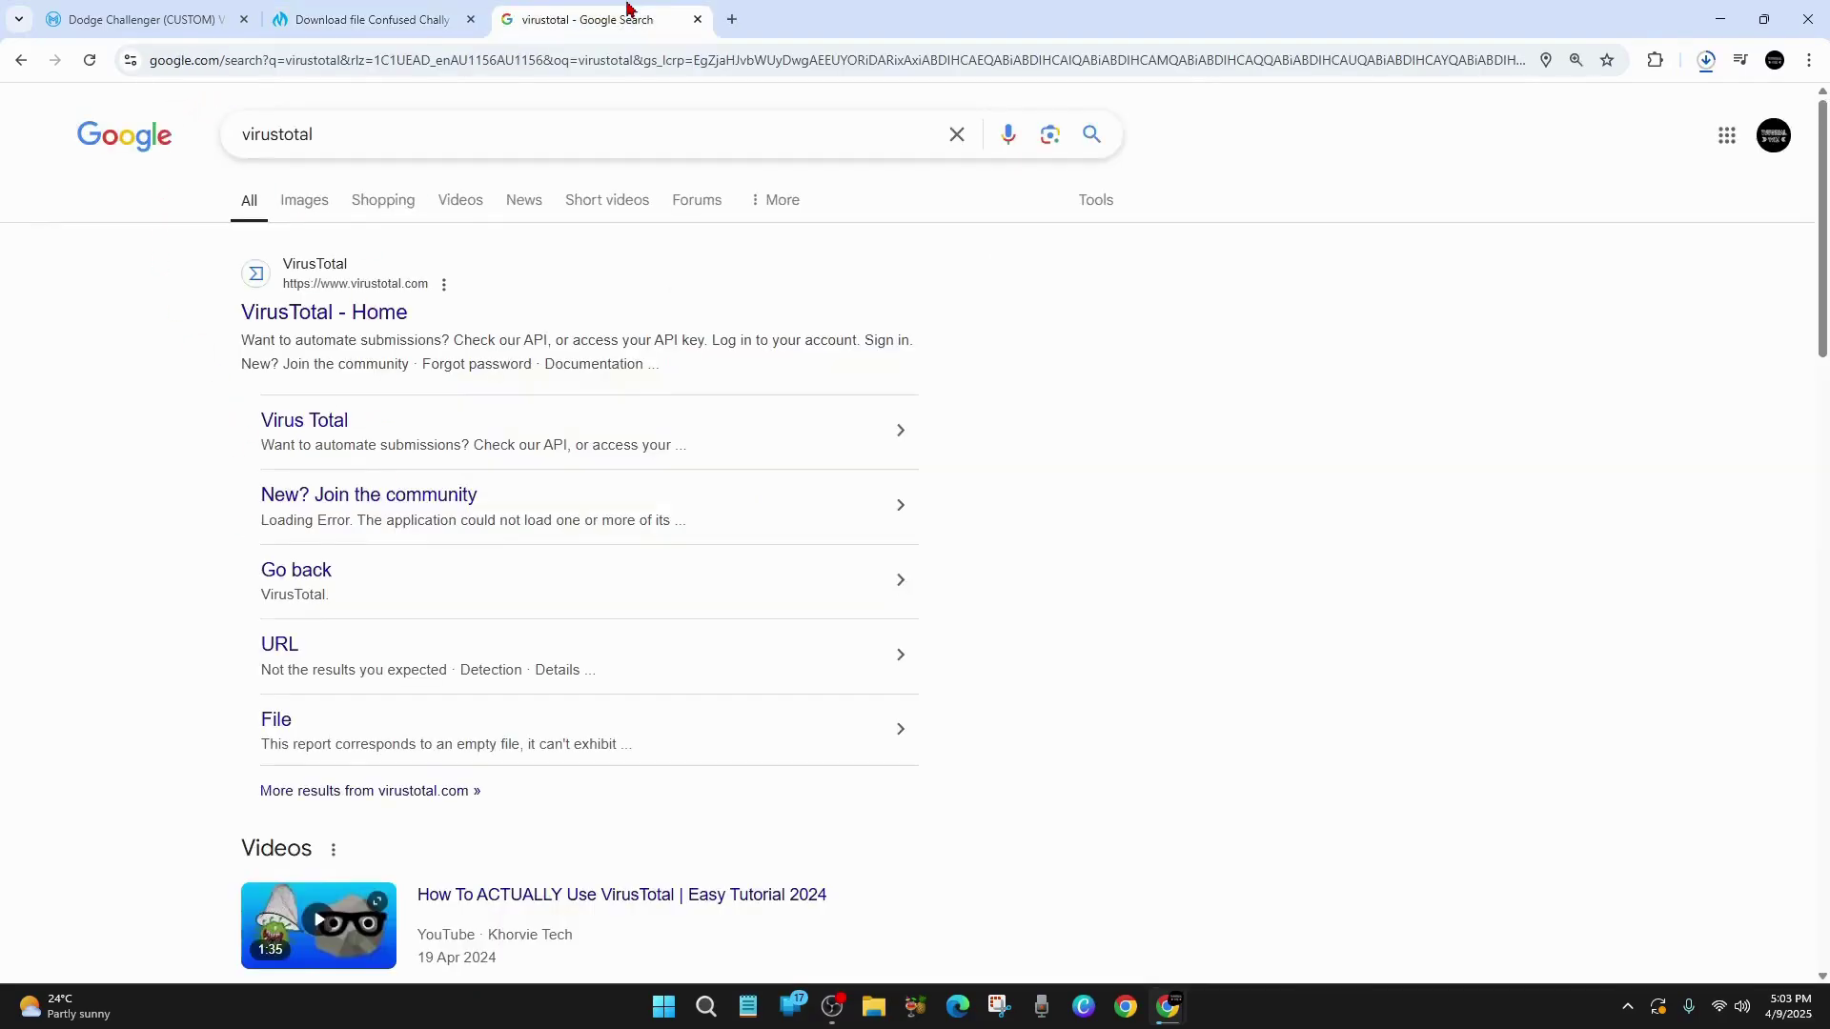
pyautogui.click(295, 312)
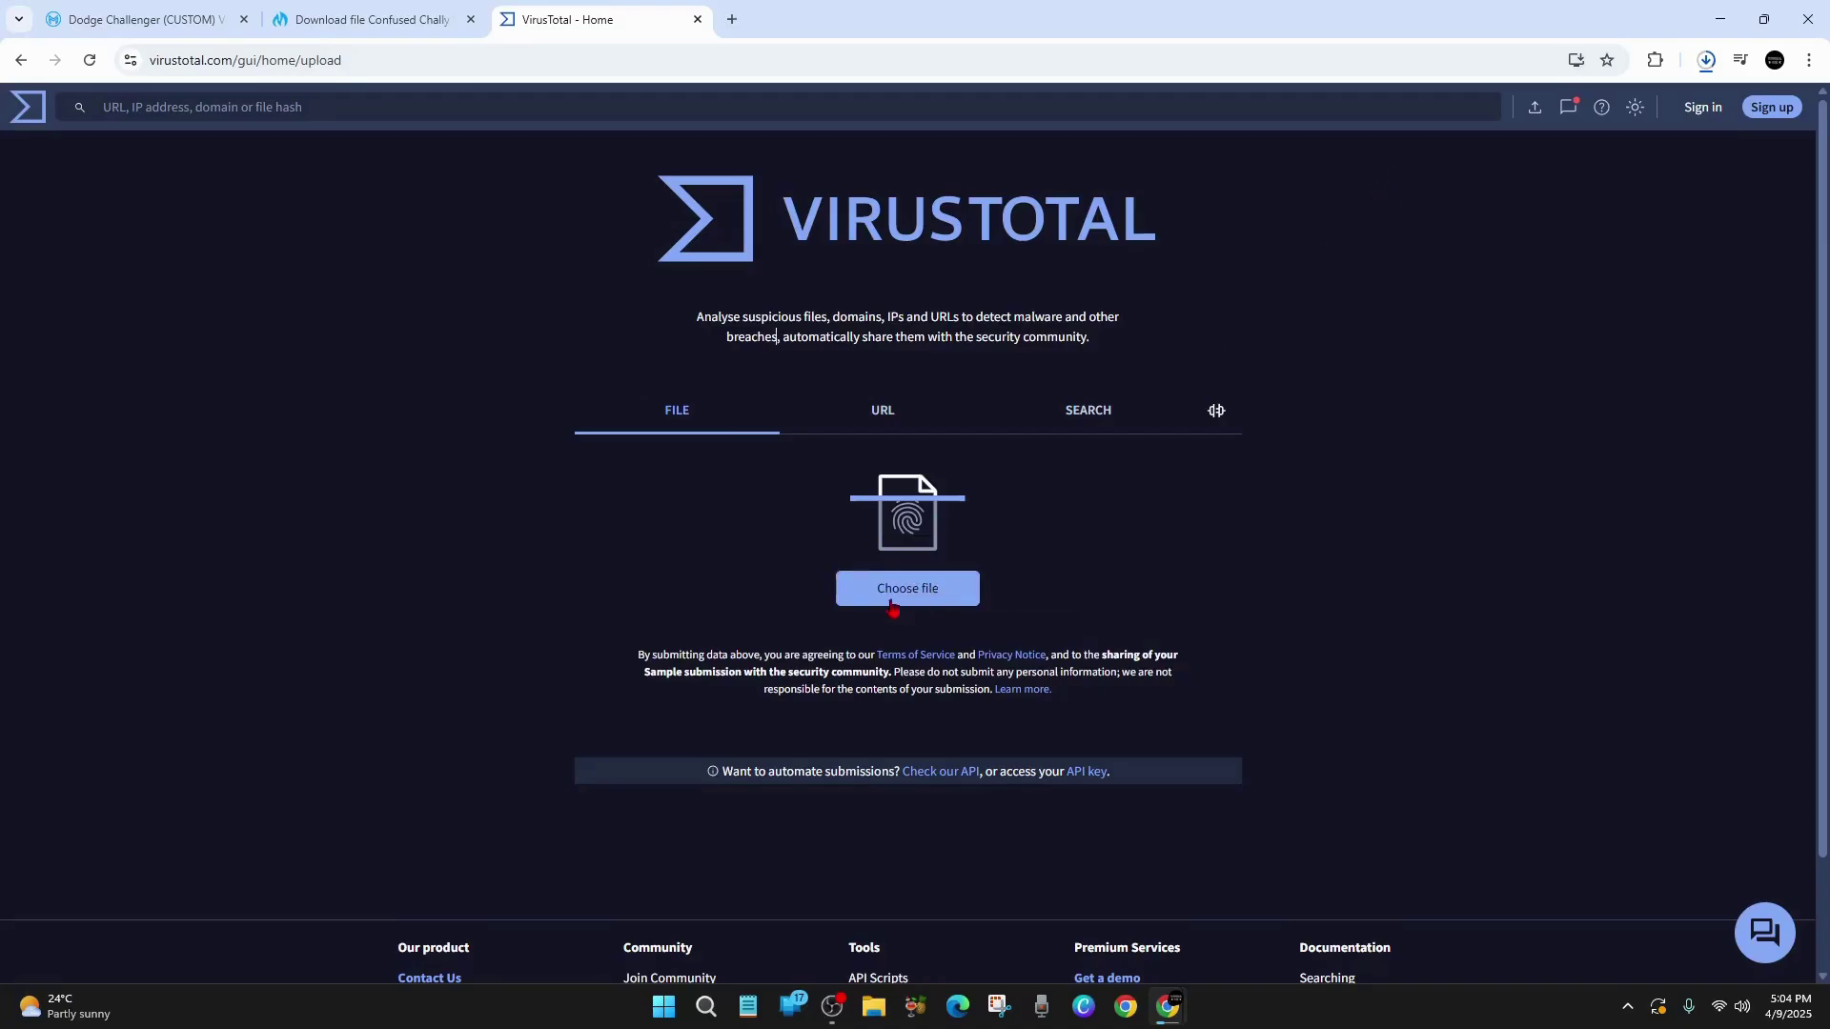
# Switch back to the Dodge Challenger (CUSTOM) mod page tab.
pyautogui.click(143, 19)
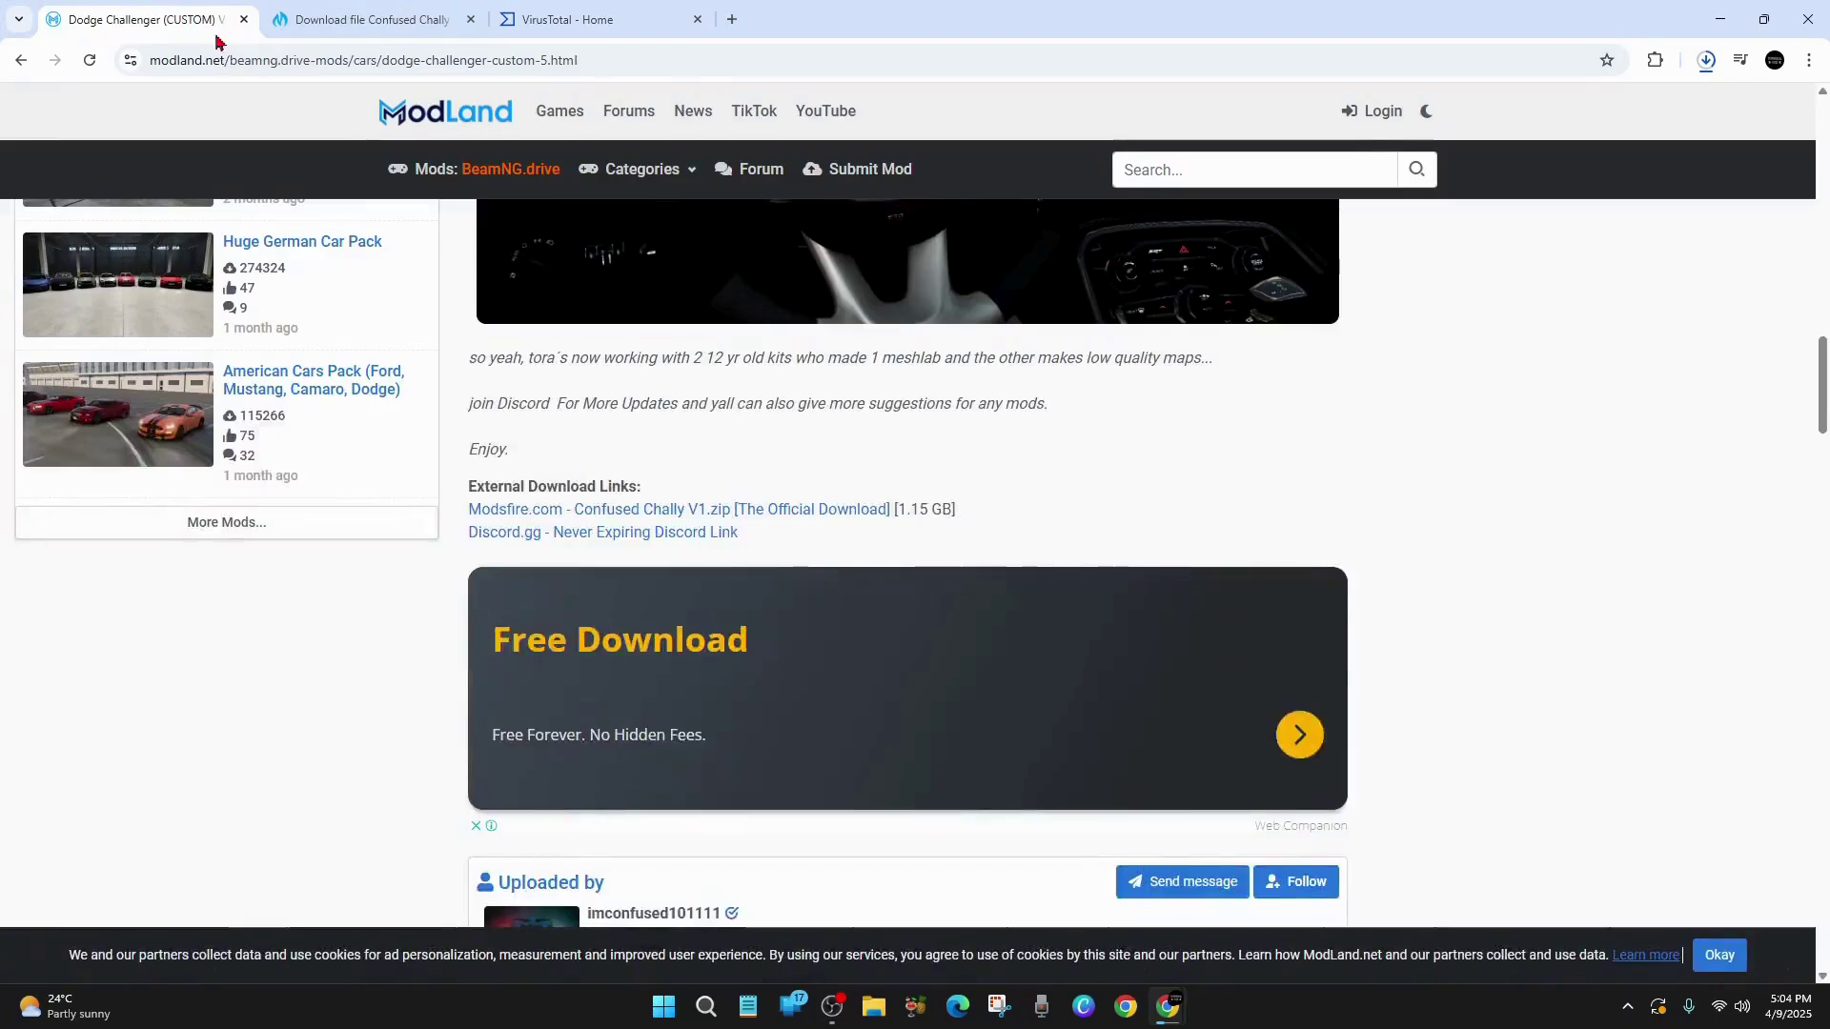